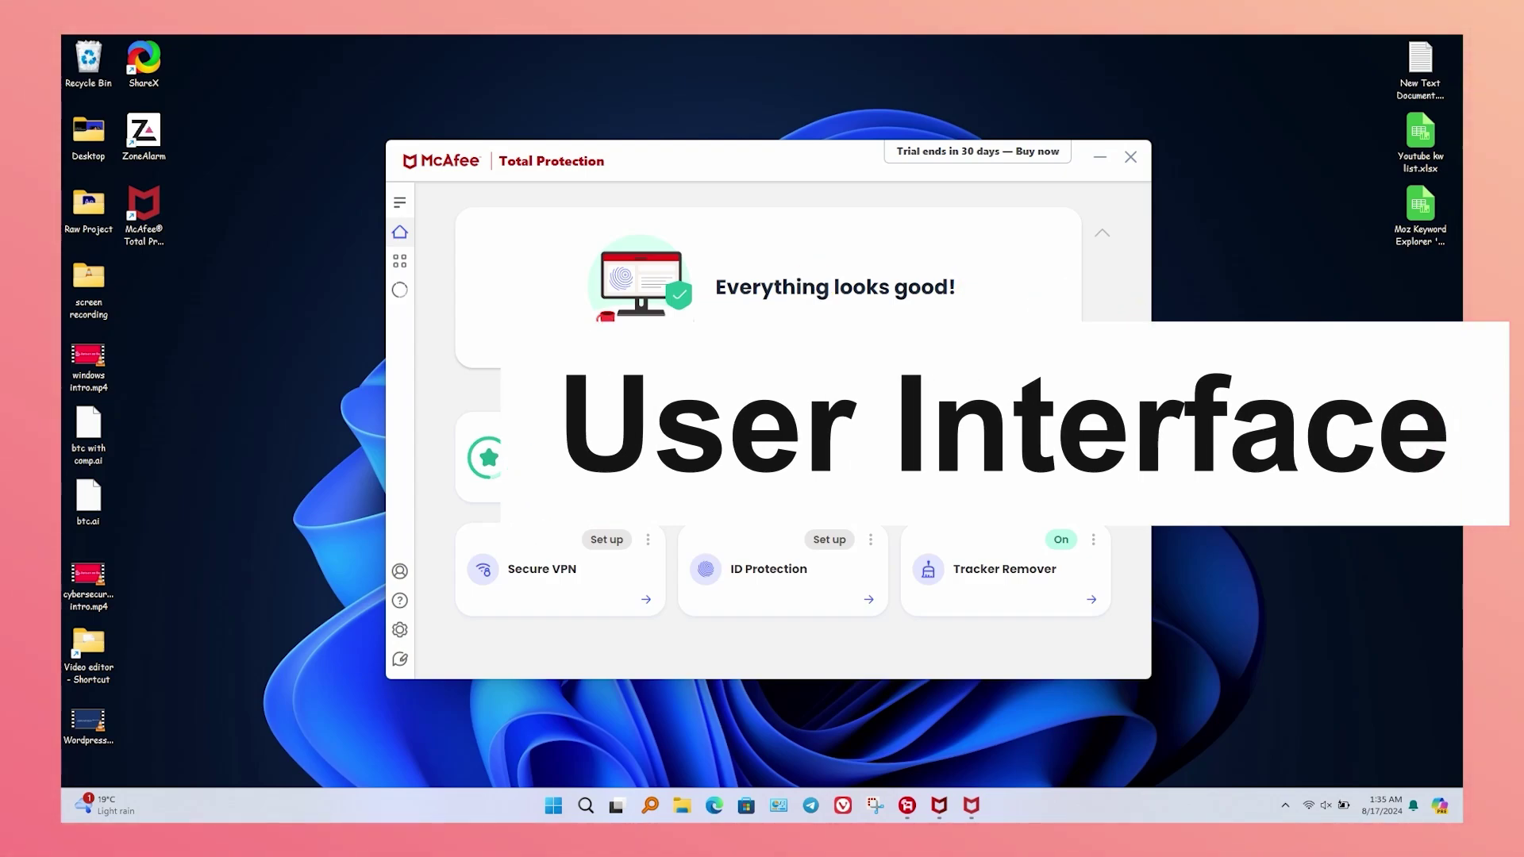
- View the Protection Score overview, then return to the home dashboard
click(604, 416)
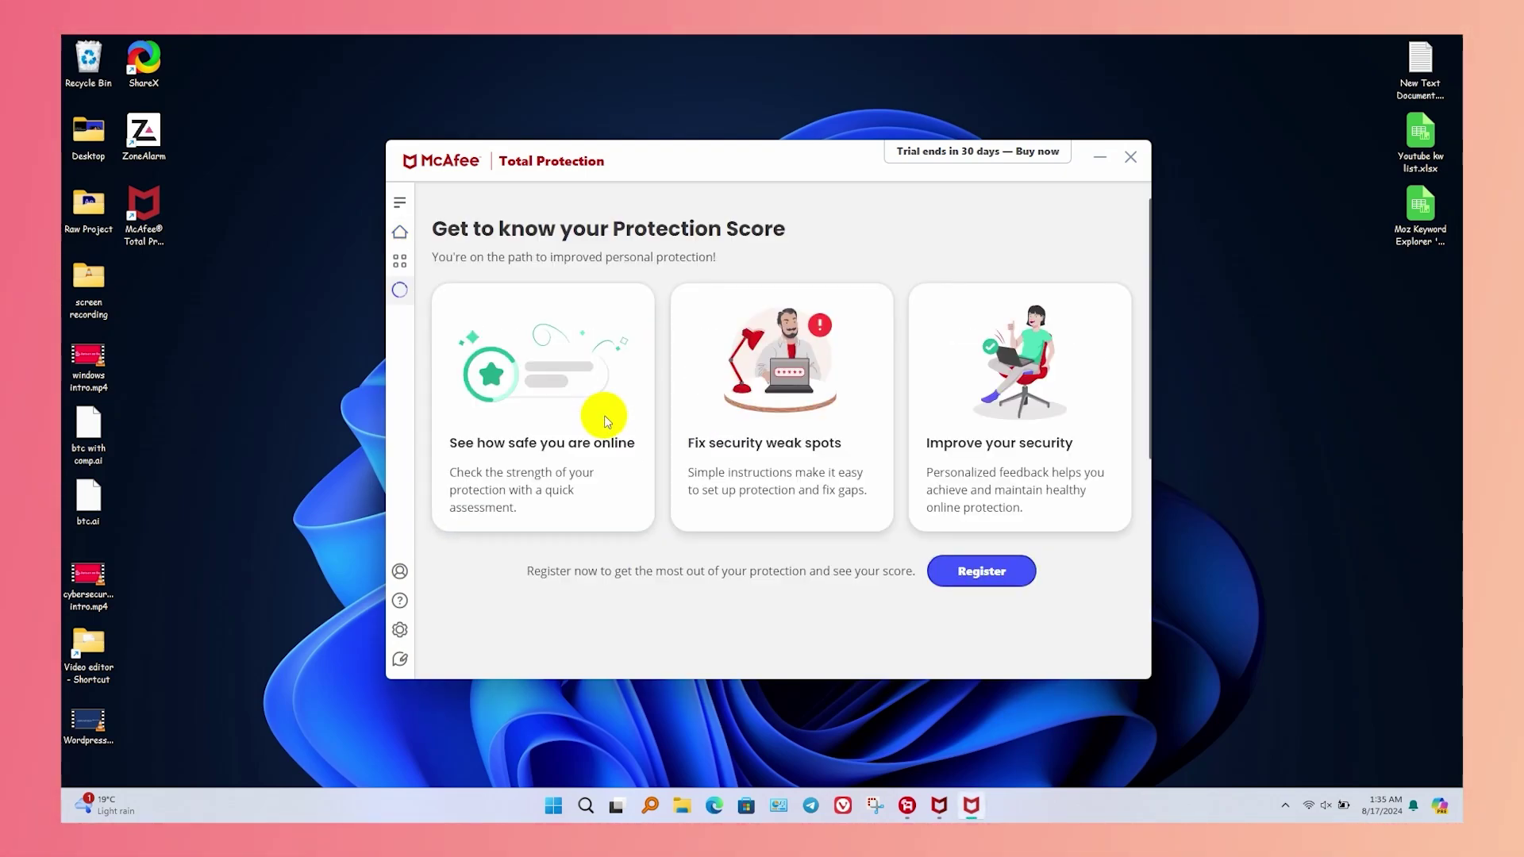
click(399, 232)
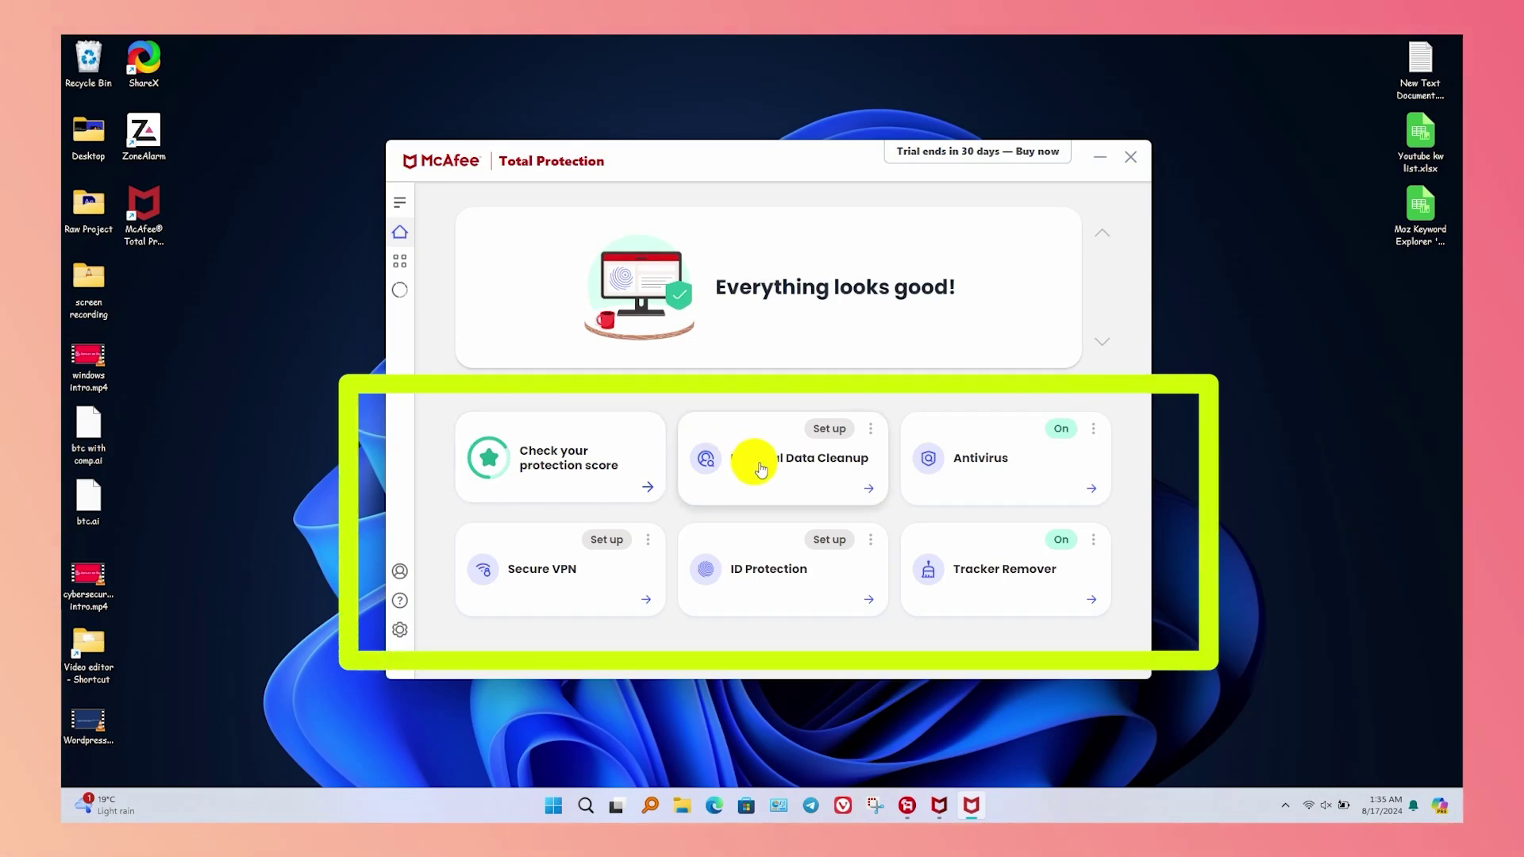
- Try the Antivirus shutdown-after-scan option and view scan types, then start Secure VPN setup
click(956, 455)
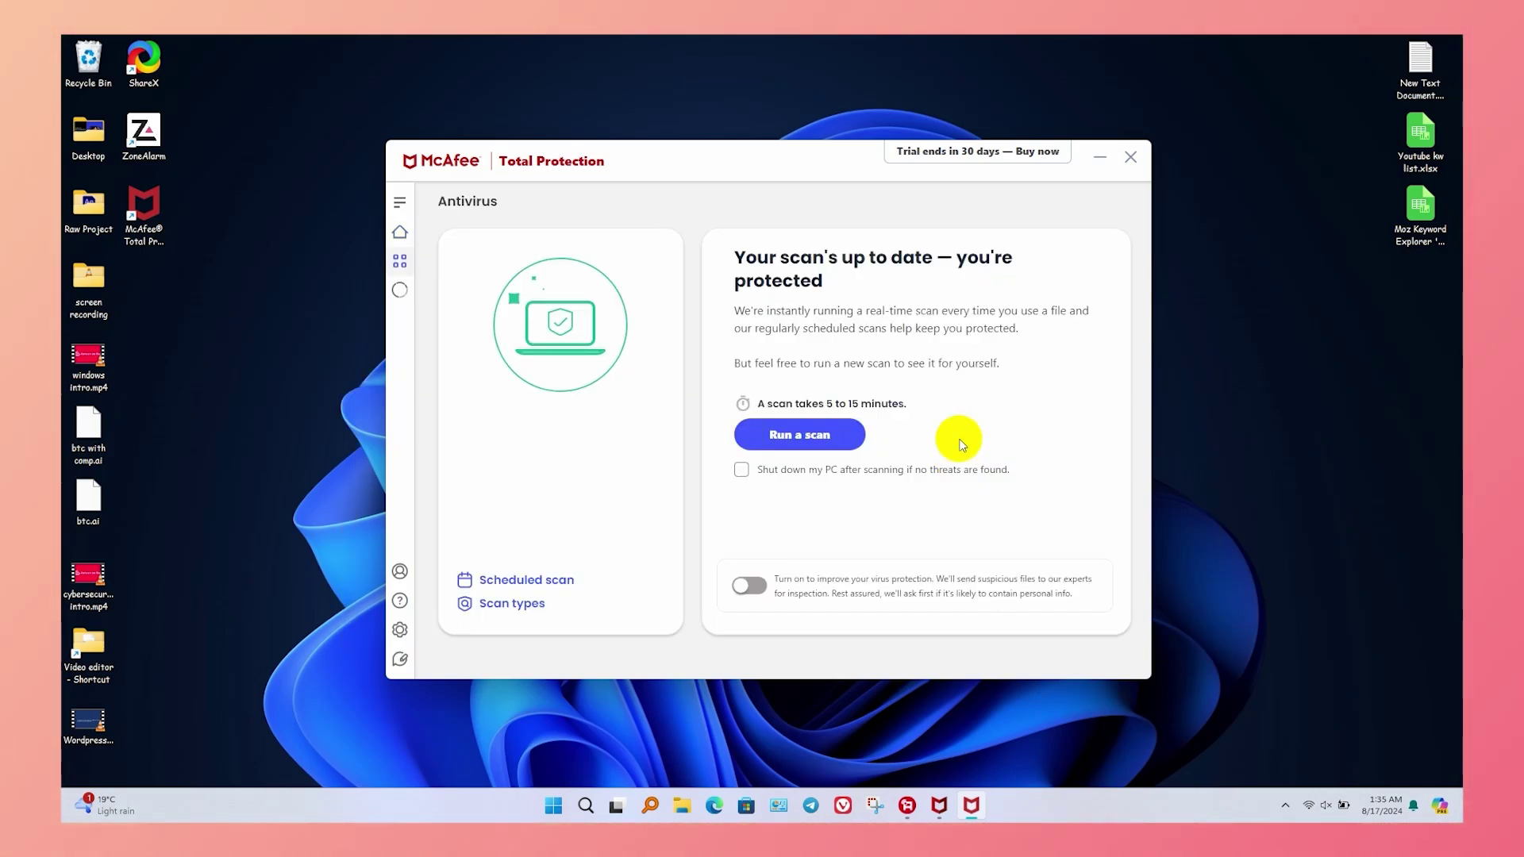
click(790, 471)
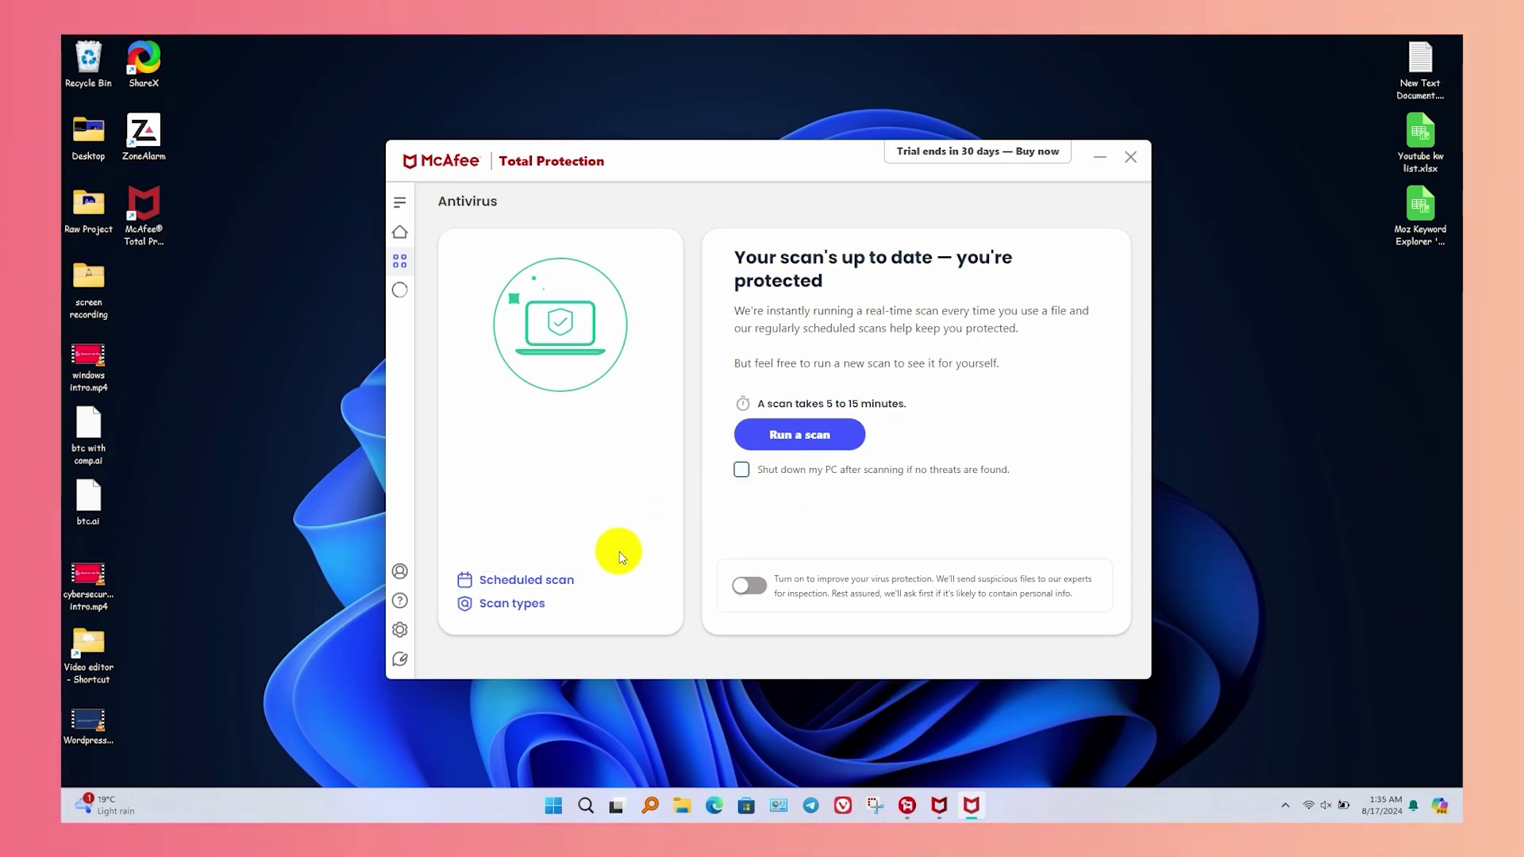
click(525, 604)
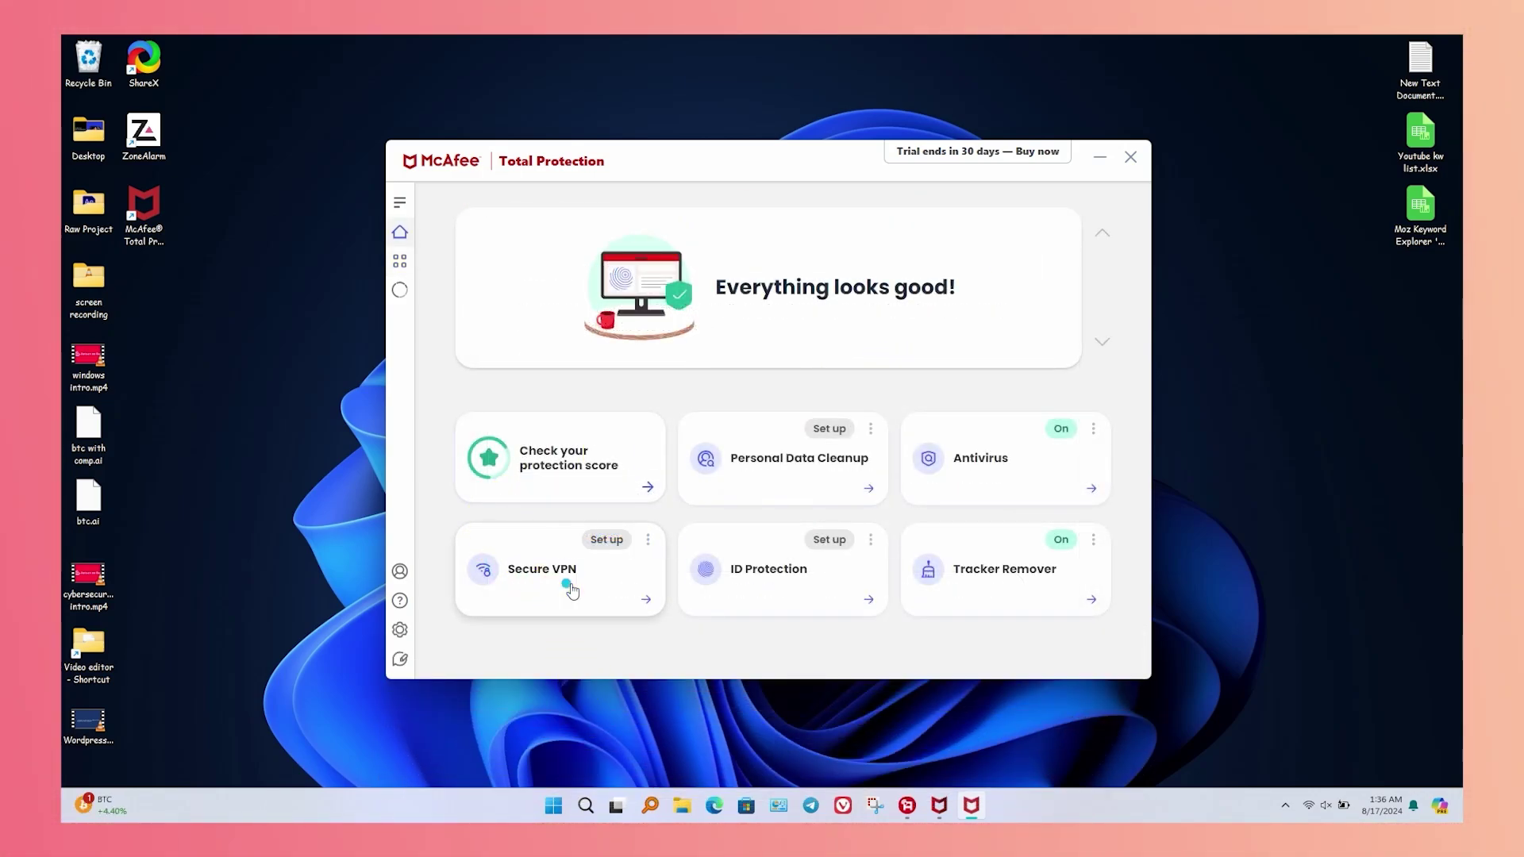
click(569, 587)
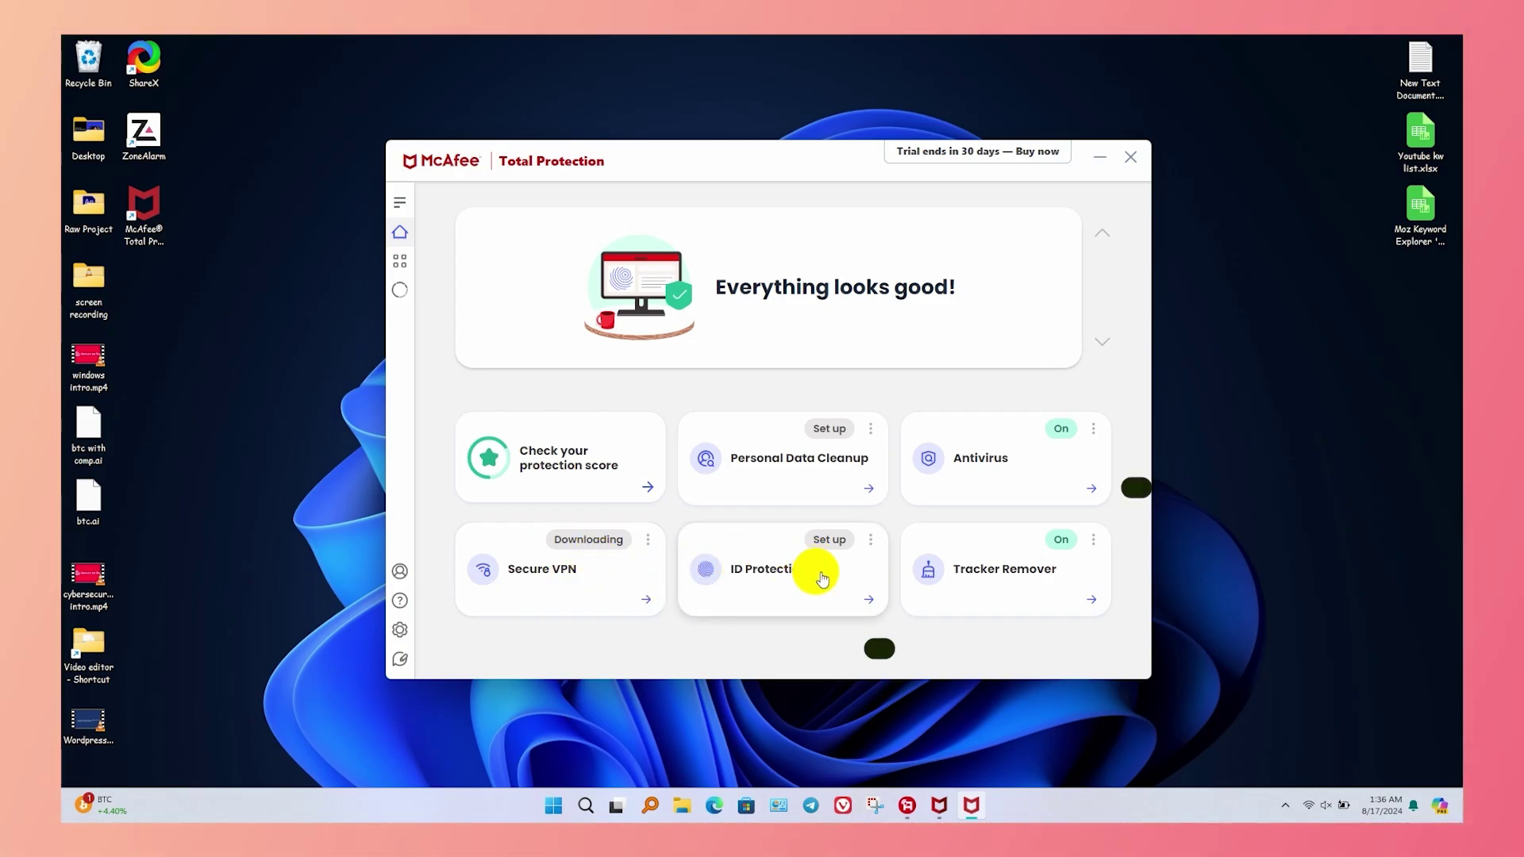
- Run Tracker Remover and confirm cleaning the found trackers and junk files, freeing 3 GB
click(974, 571)
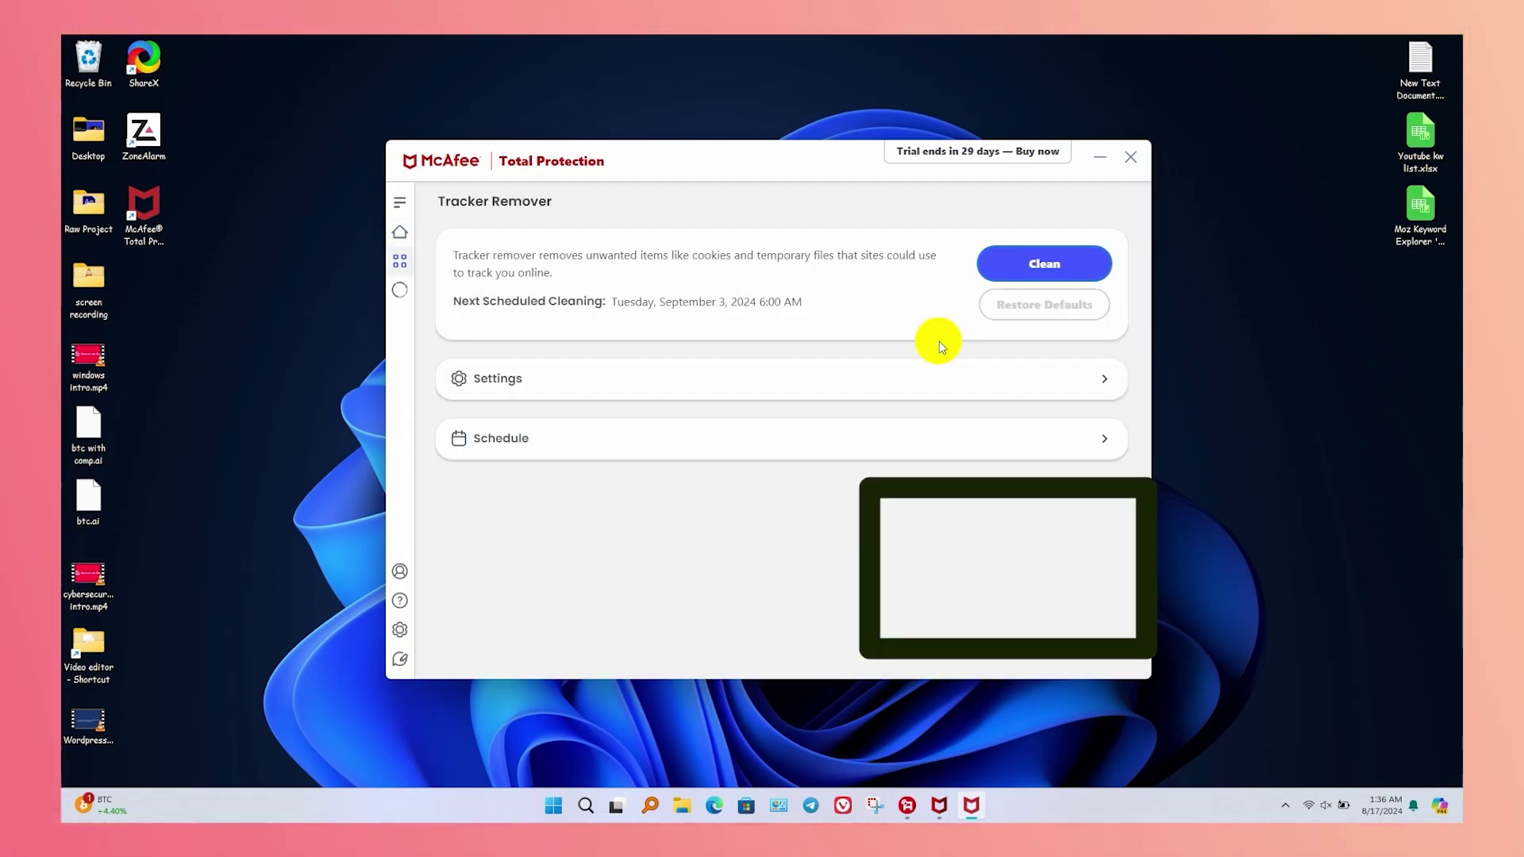
click(1014, 278)
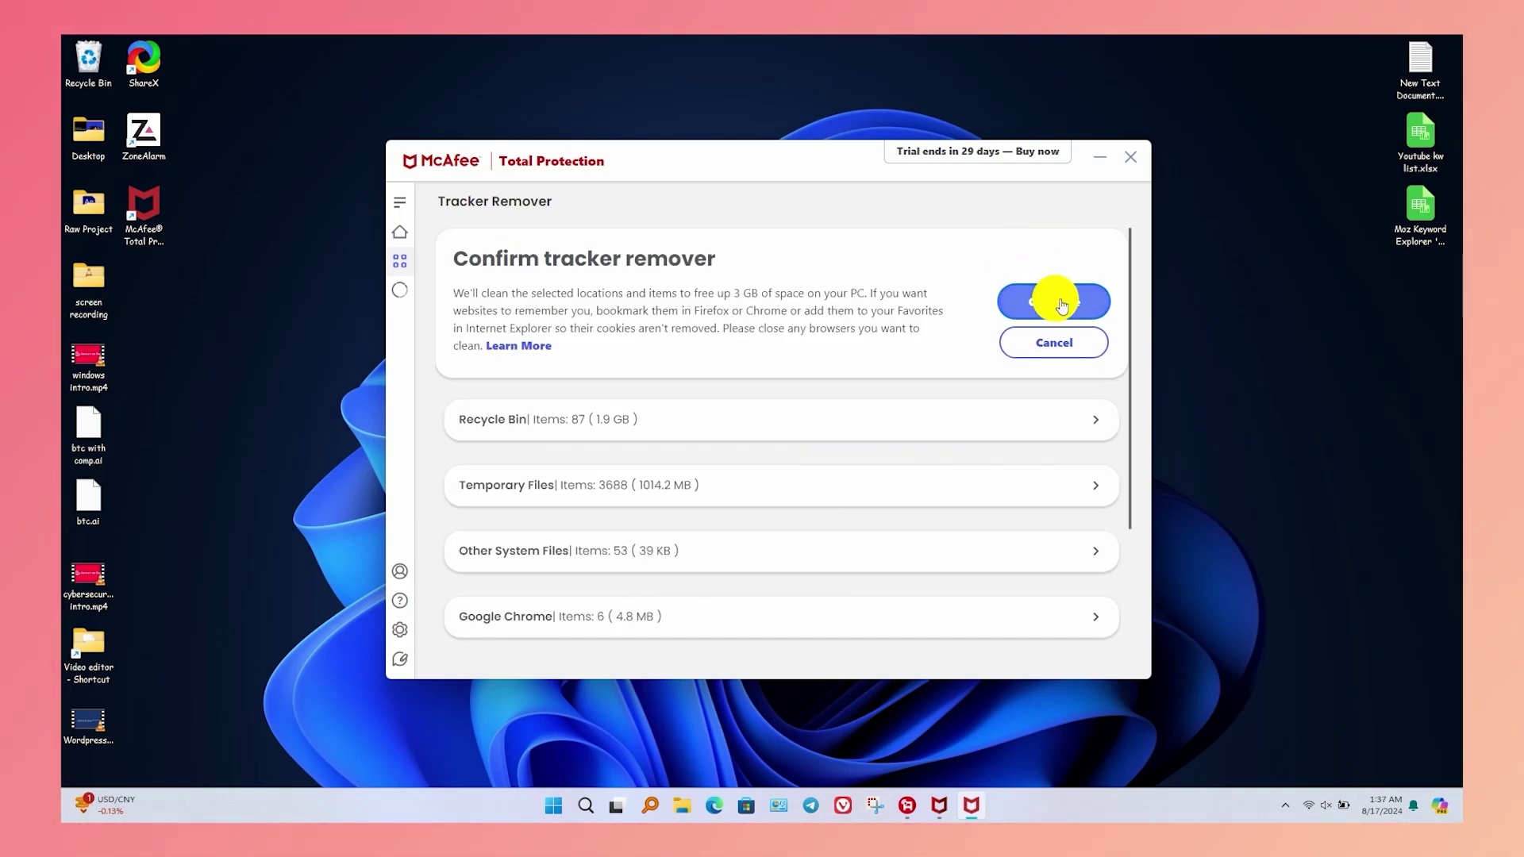
click(1062, 305)
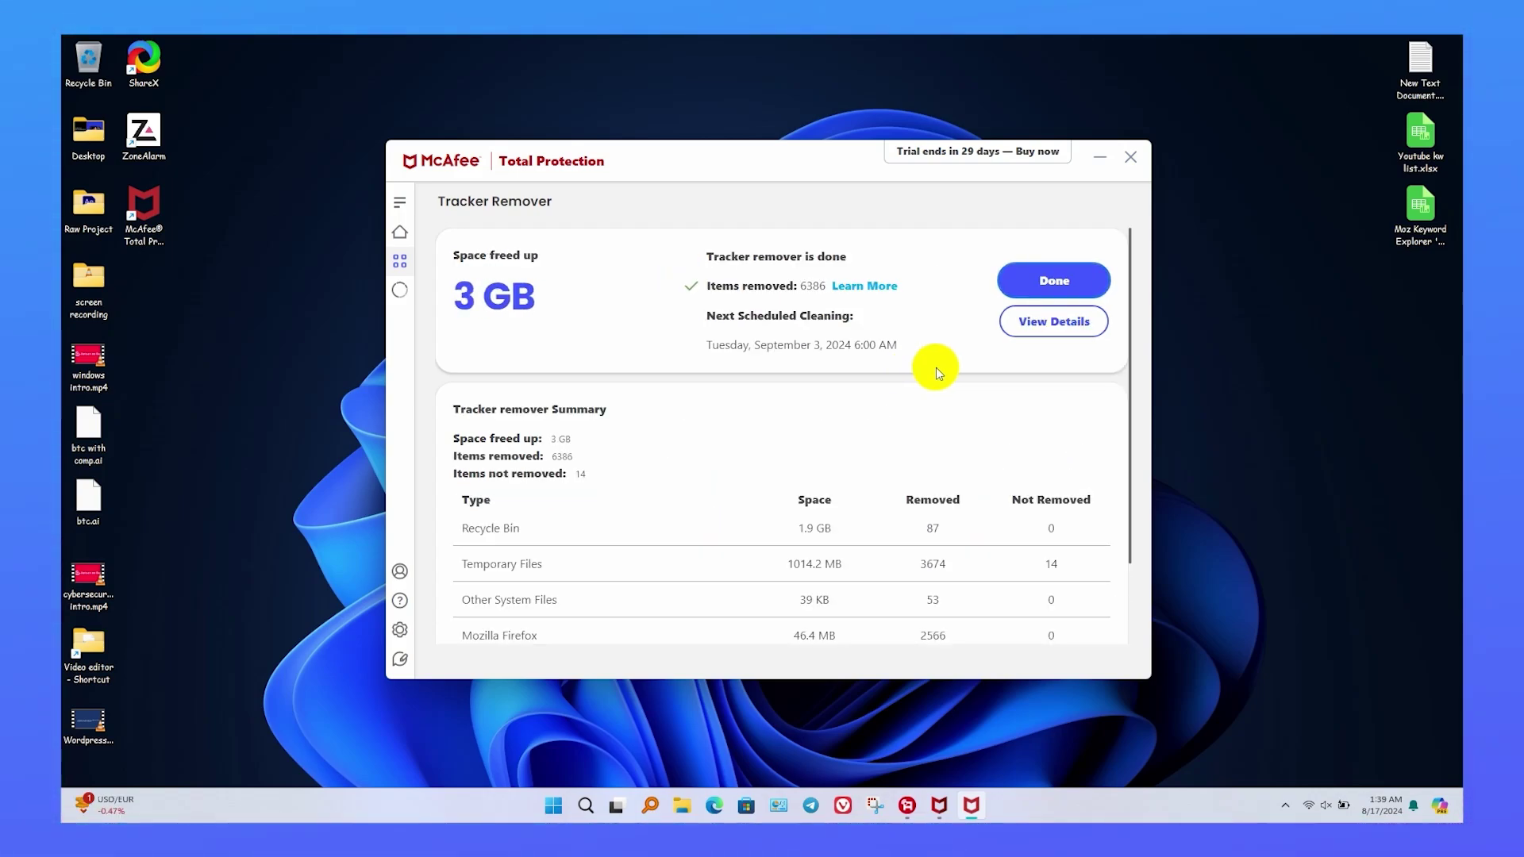
click(1021, 323)
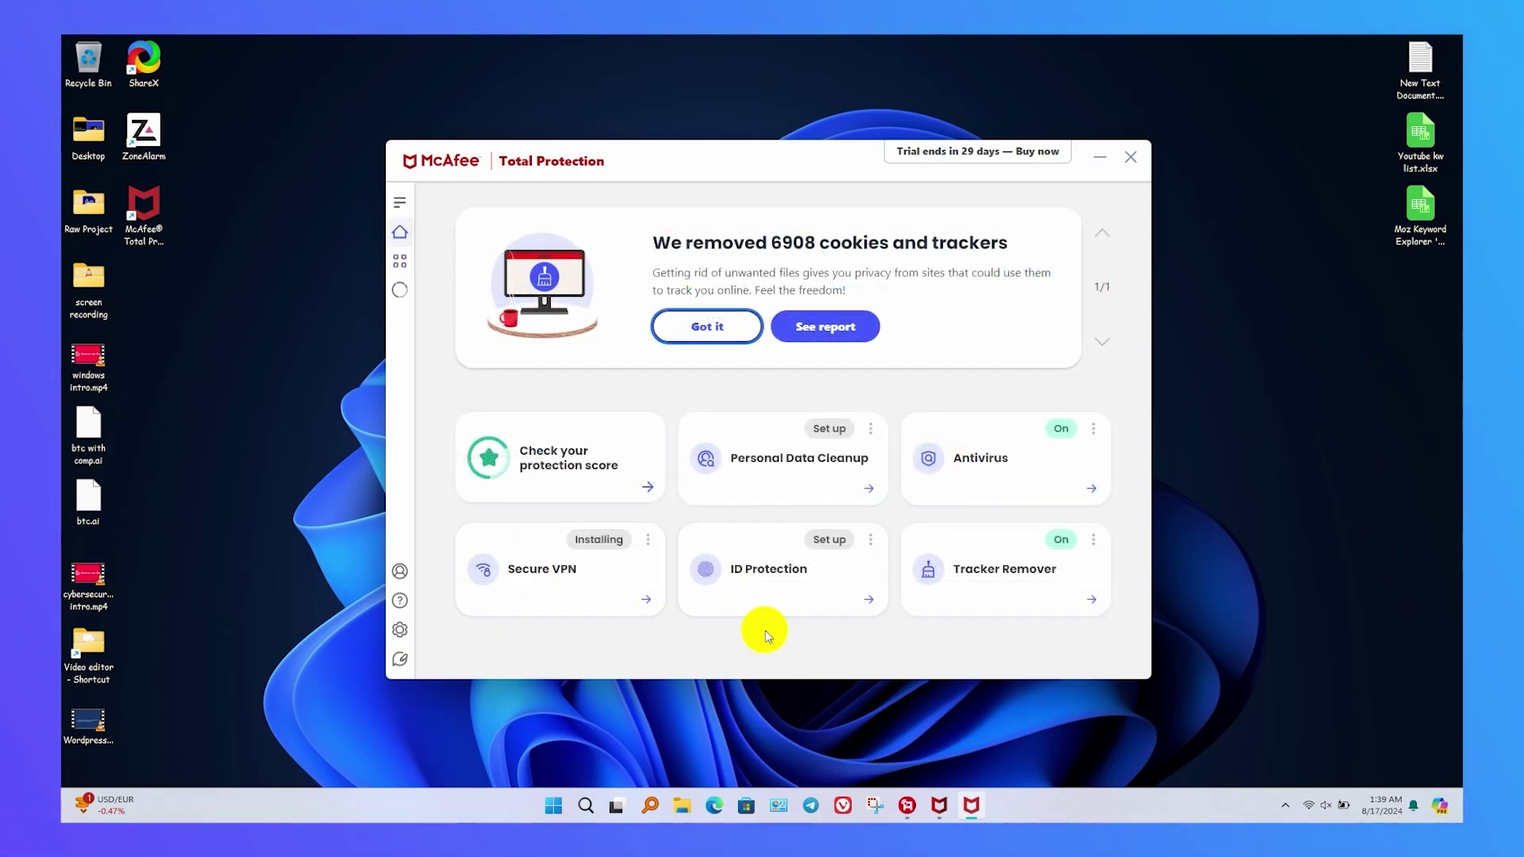
- Review Real-Time Scanning's turn-off and resume-time choices, then cancel, leaving scanning on
click(405, 262)
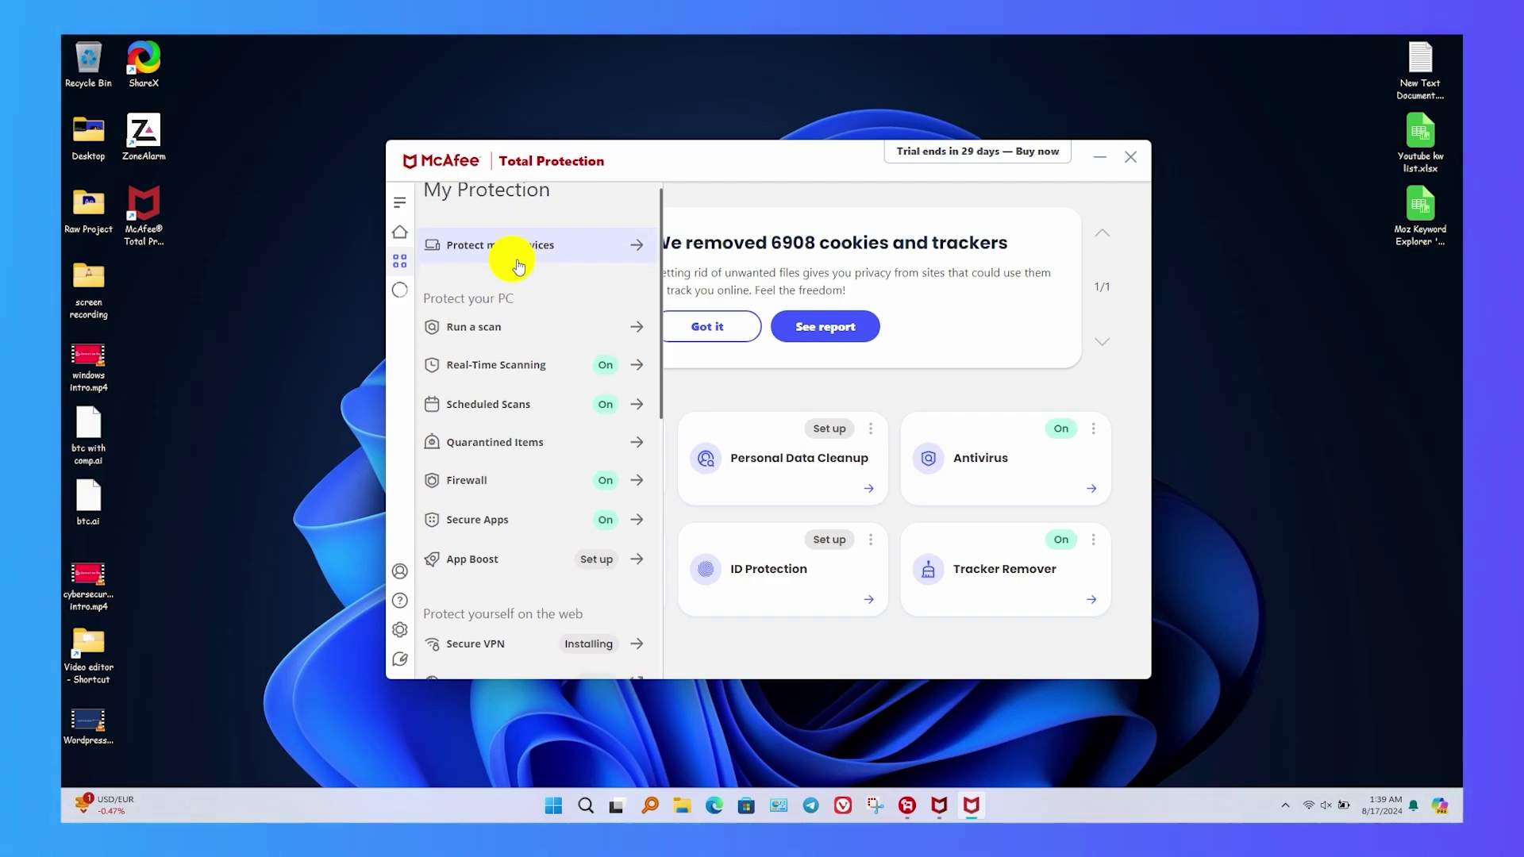
scroll(514, 261, down, 2)
scroll(518, 266, up, 2)
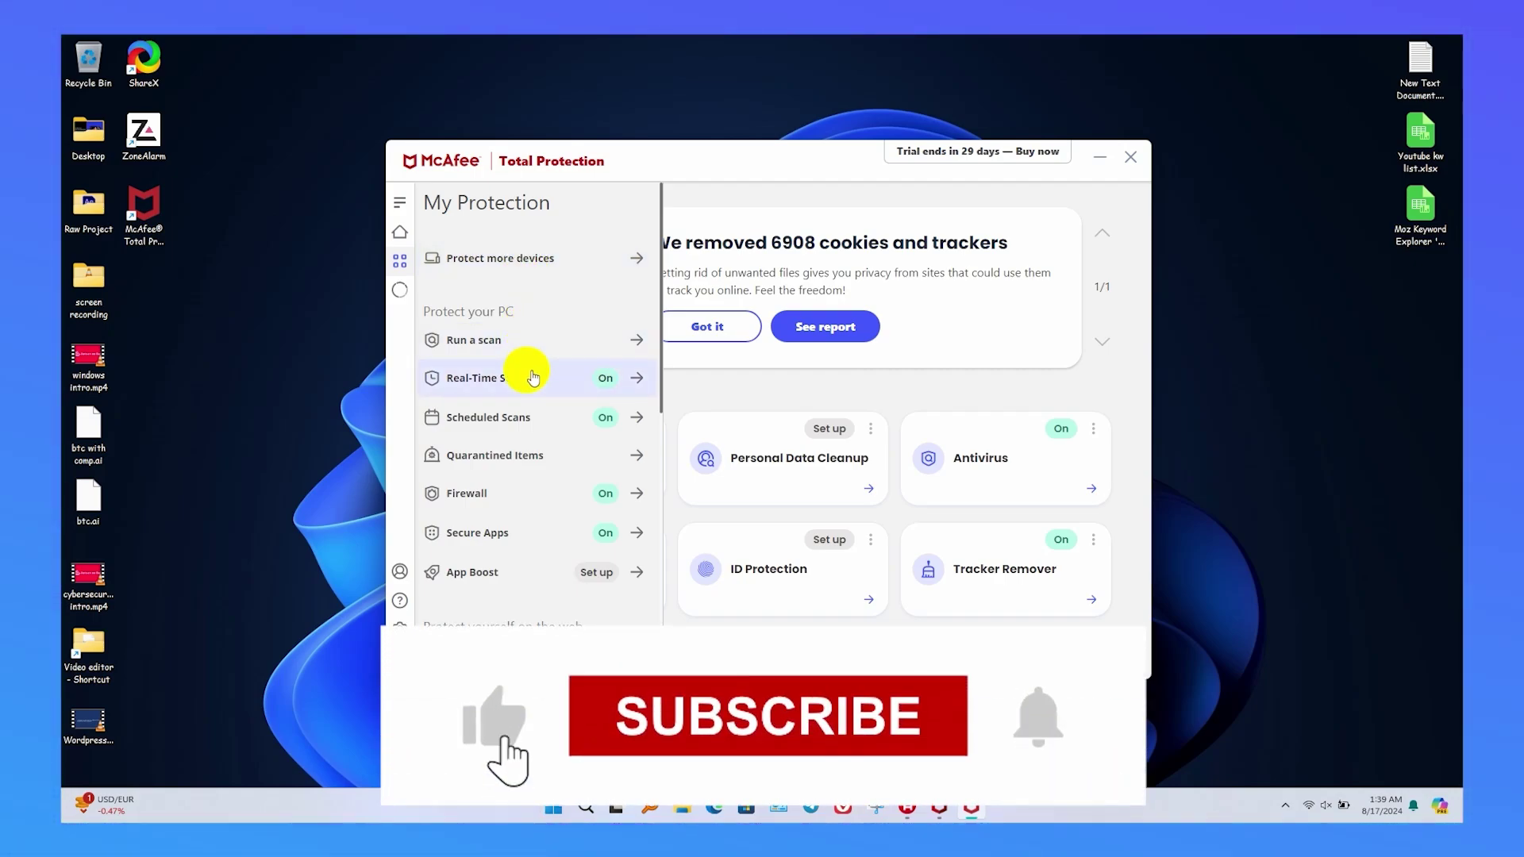
scroll(528, 393, down, 1)
click(544, 345)
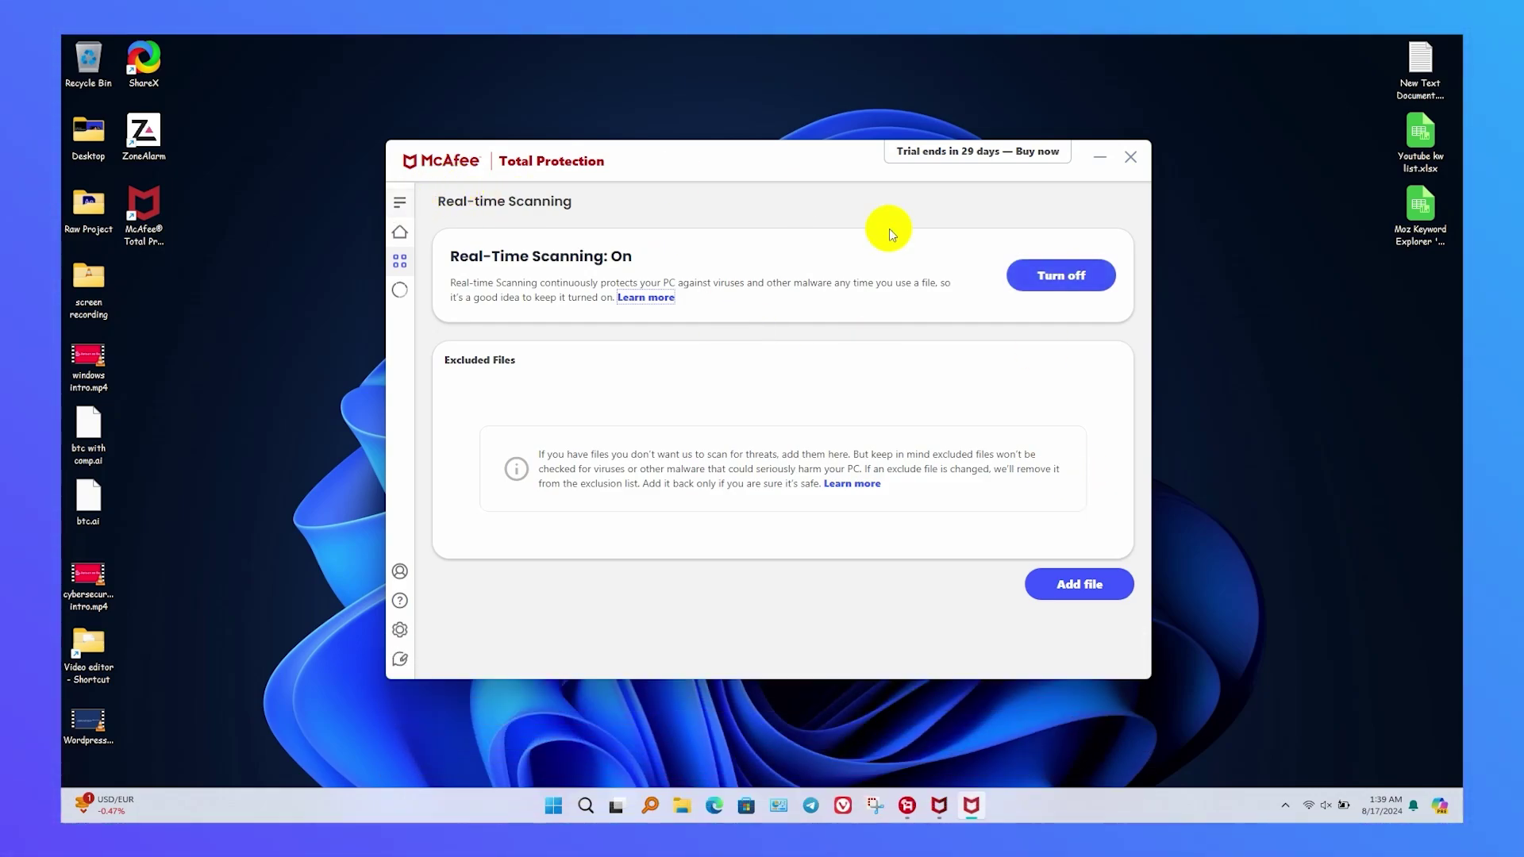
click(1043, 278)
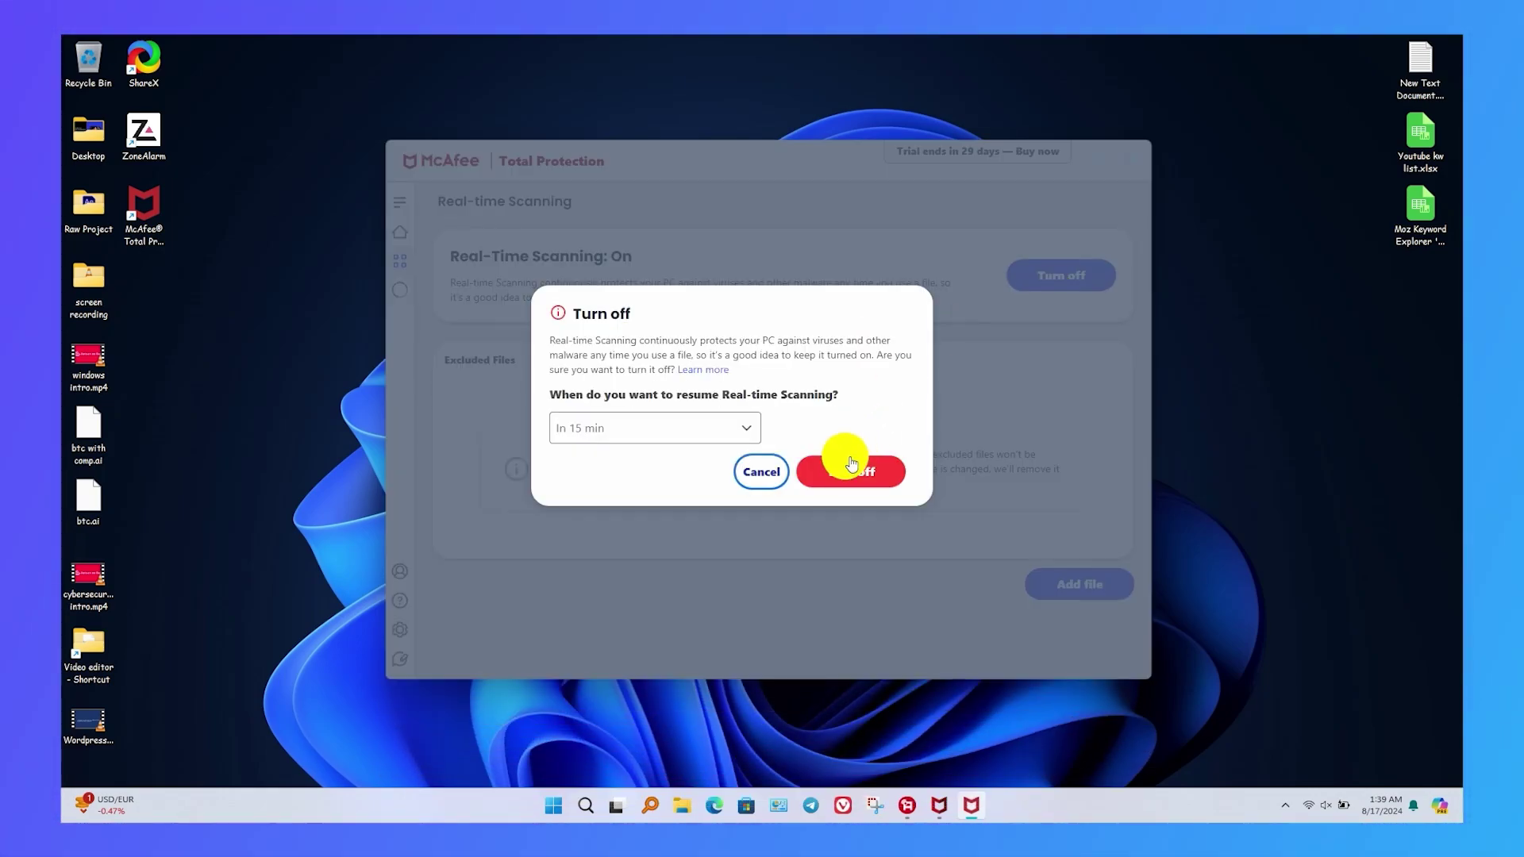
click(732, 429)
scroll(639, 584, down, 1)
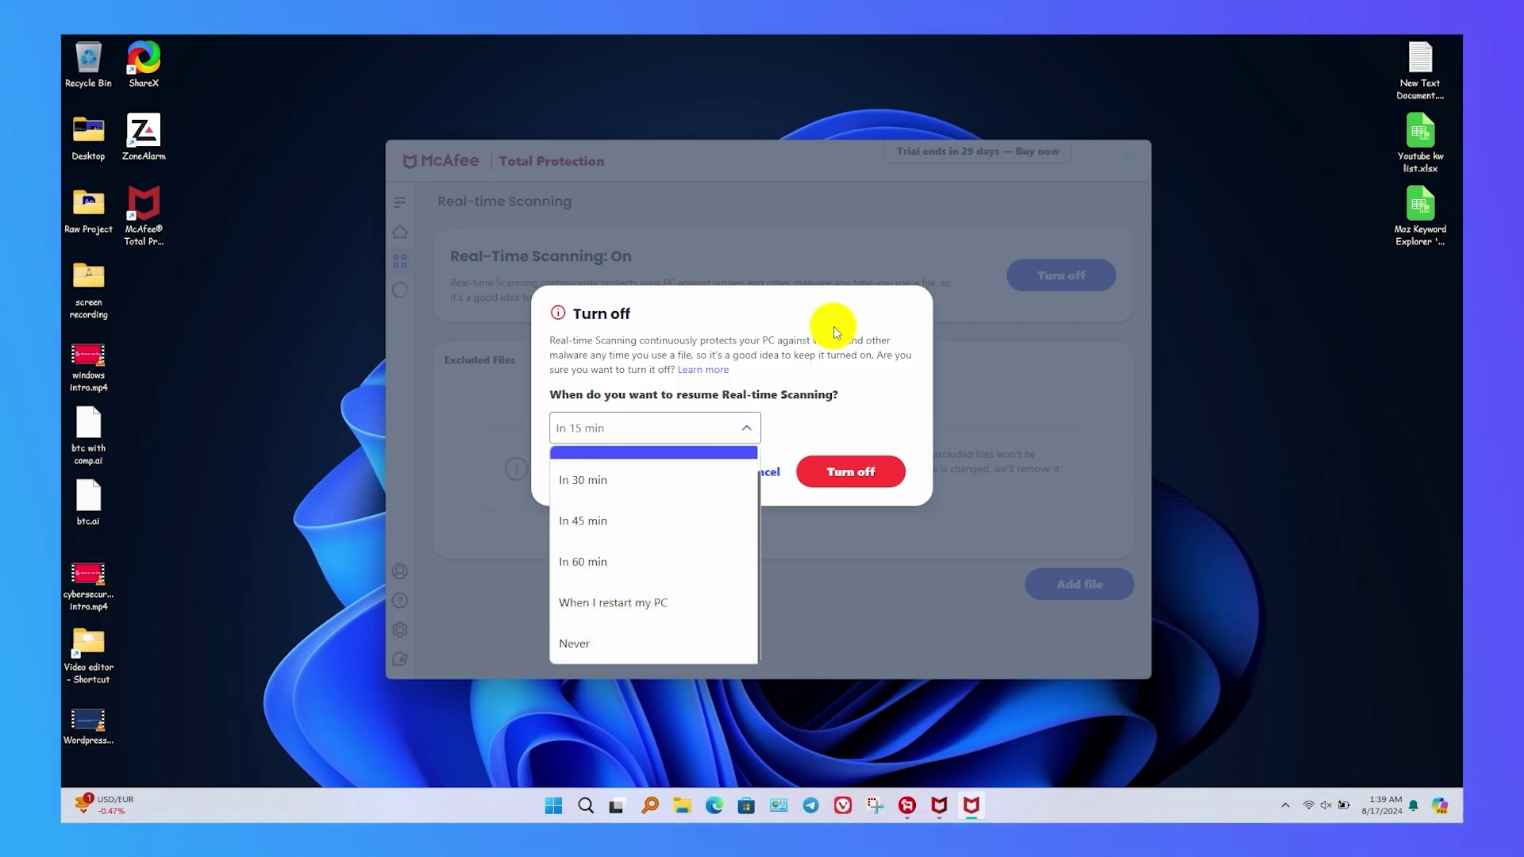
click(835, 333)
click(769, 486)
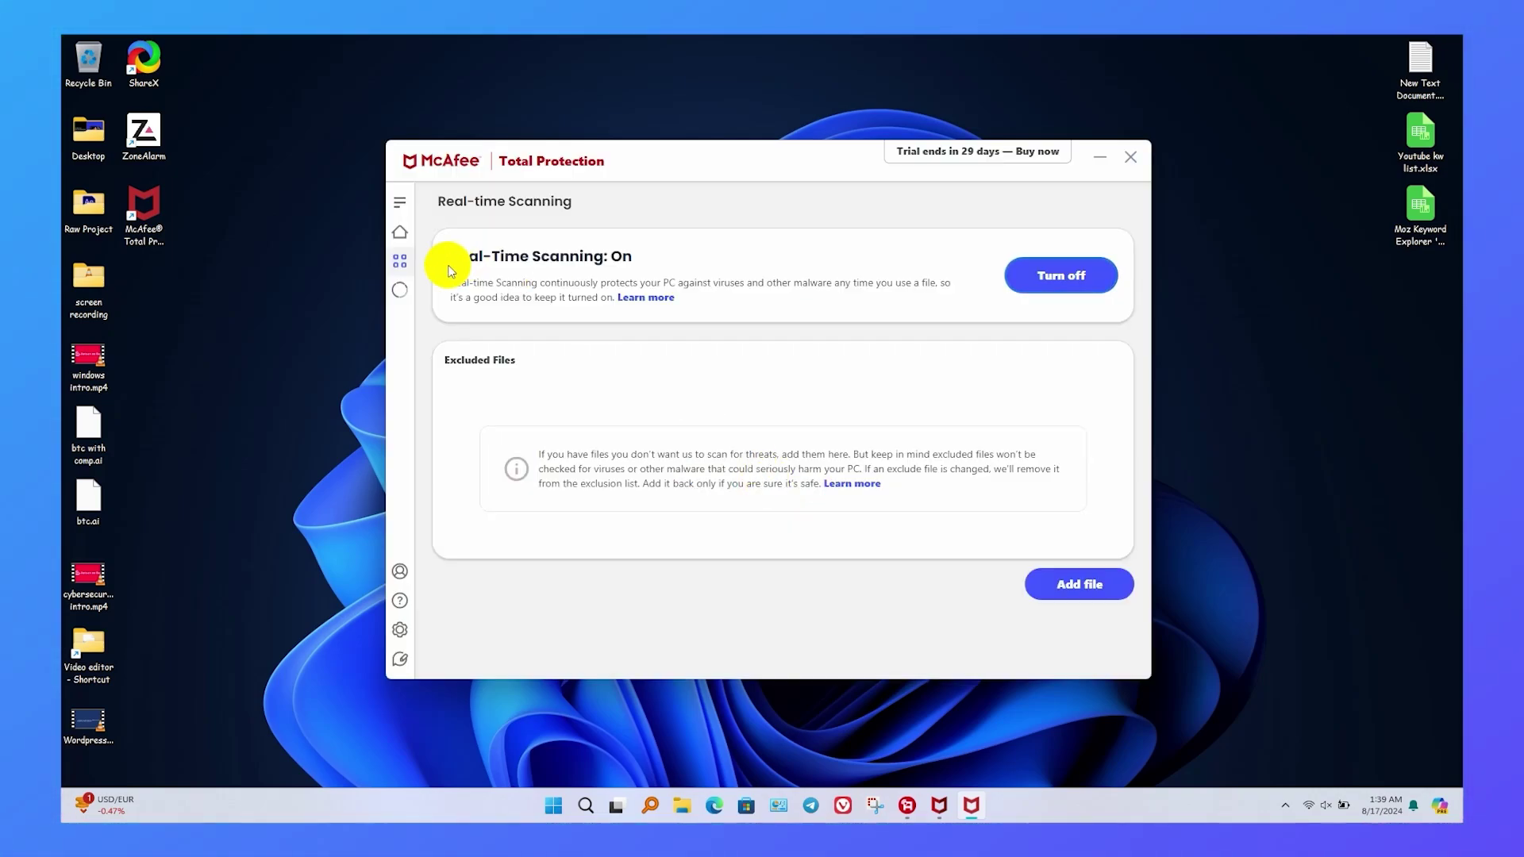
click(401, 261)
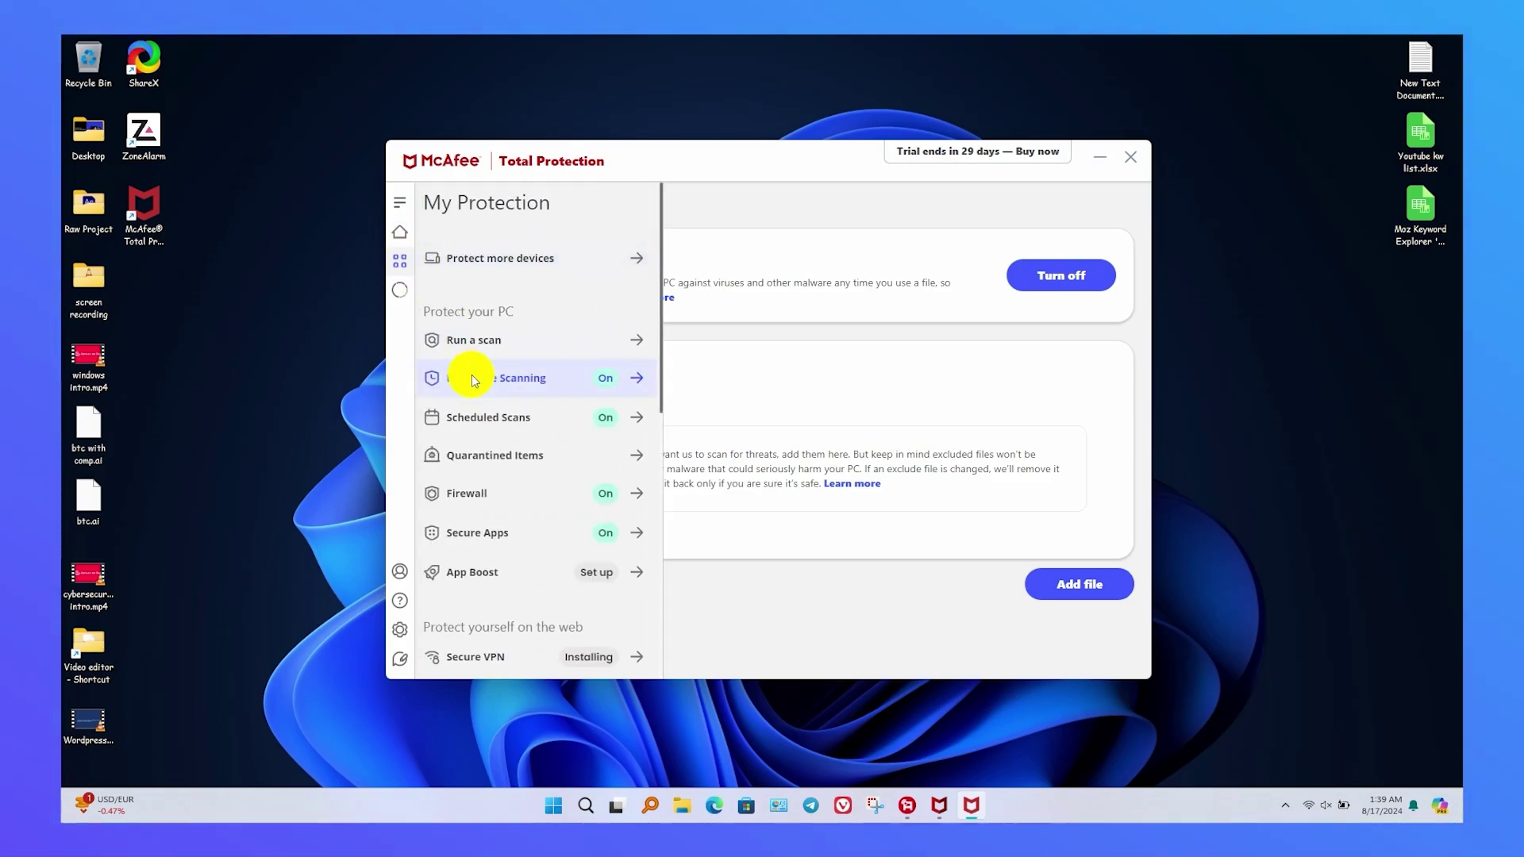
scroll(471, 375, down, 1)
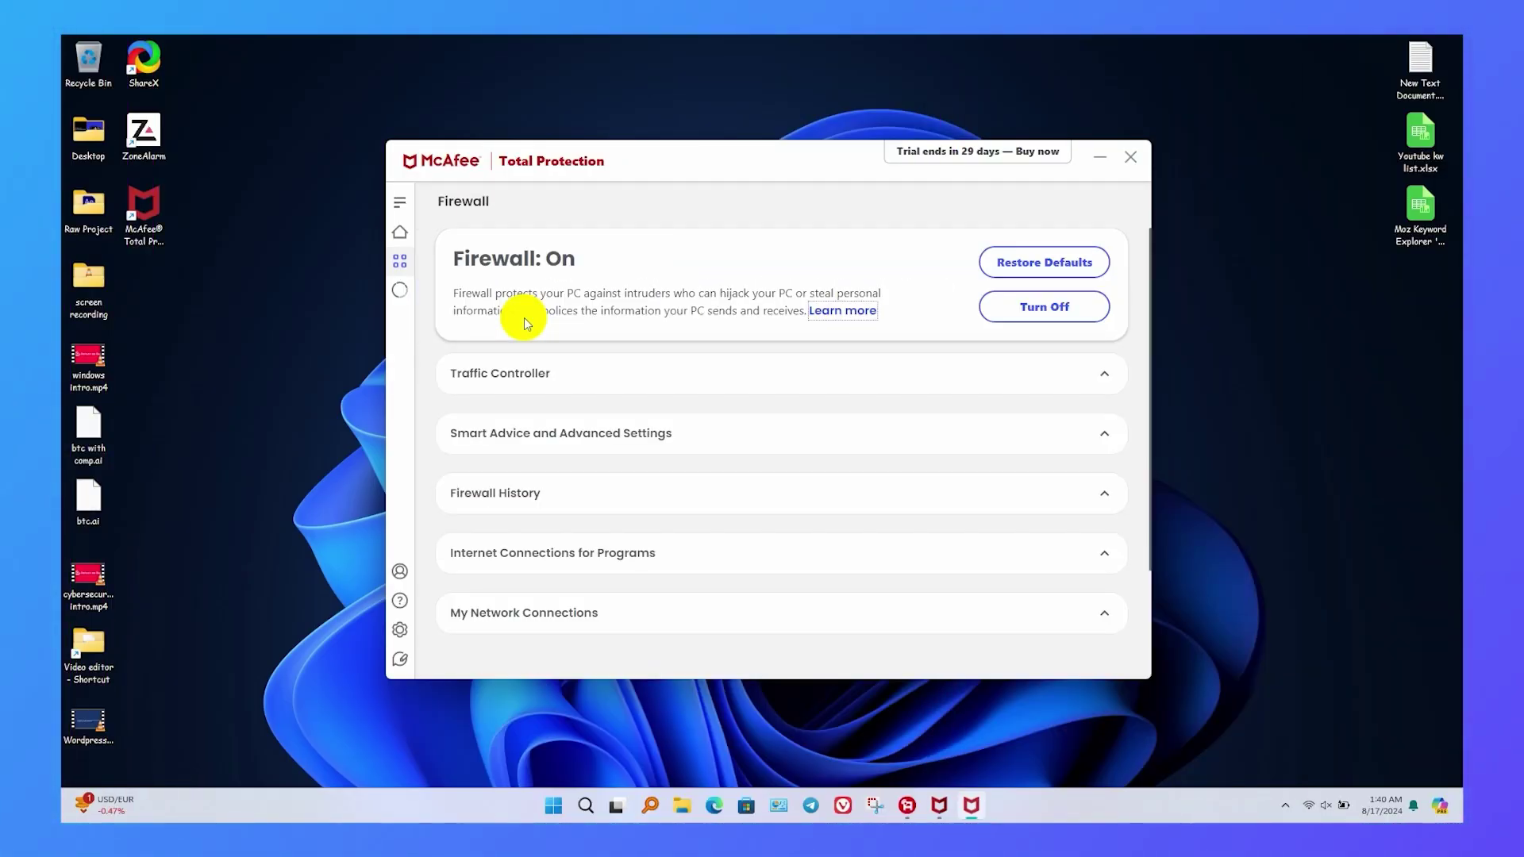
scroll(524, 318, down, 2)
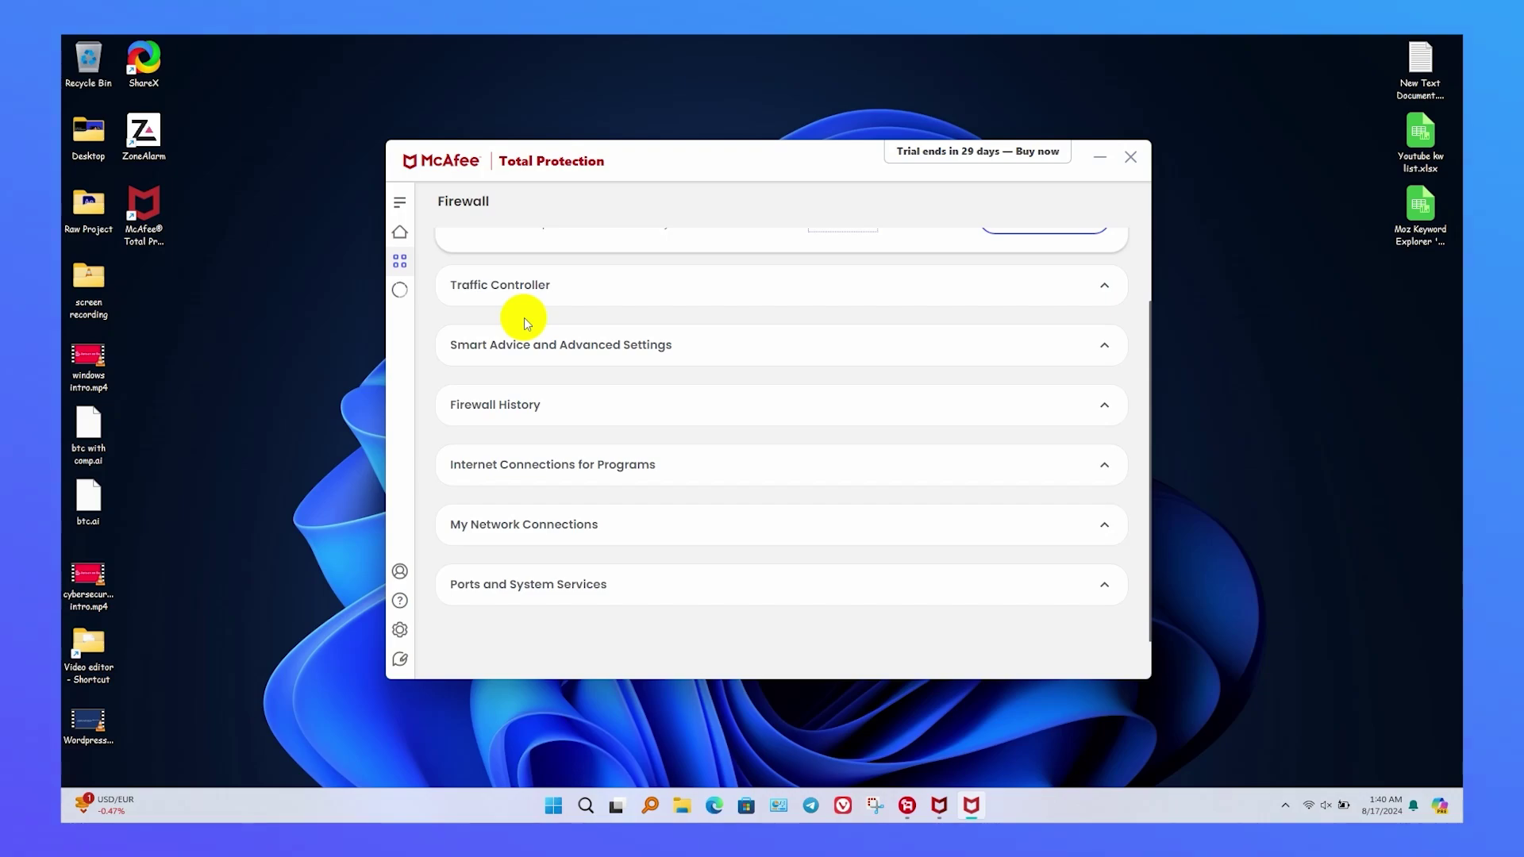
scroll(525, 318, up, 2)
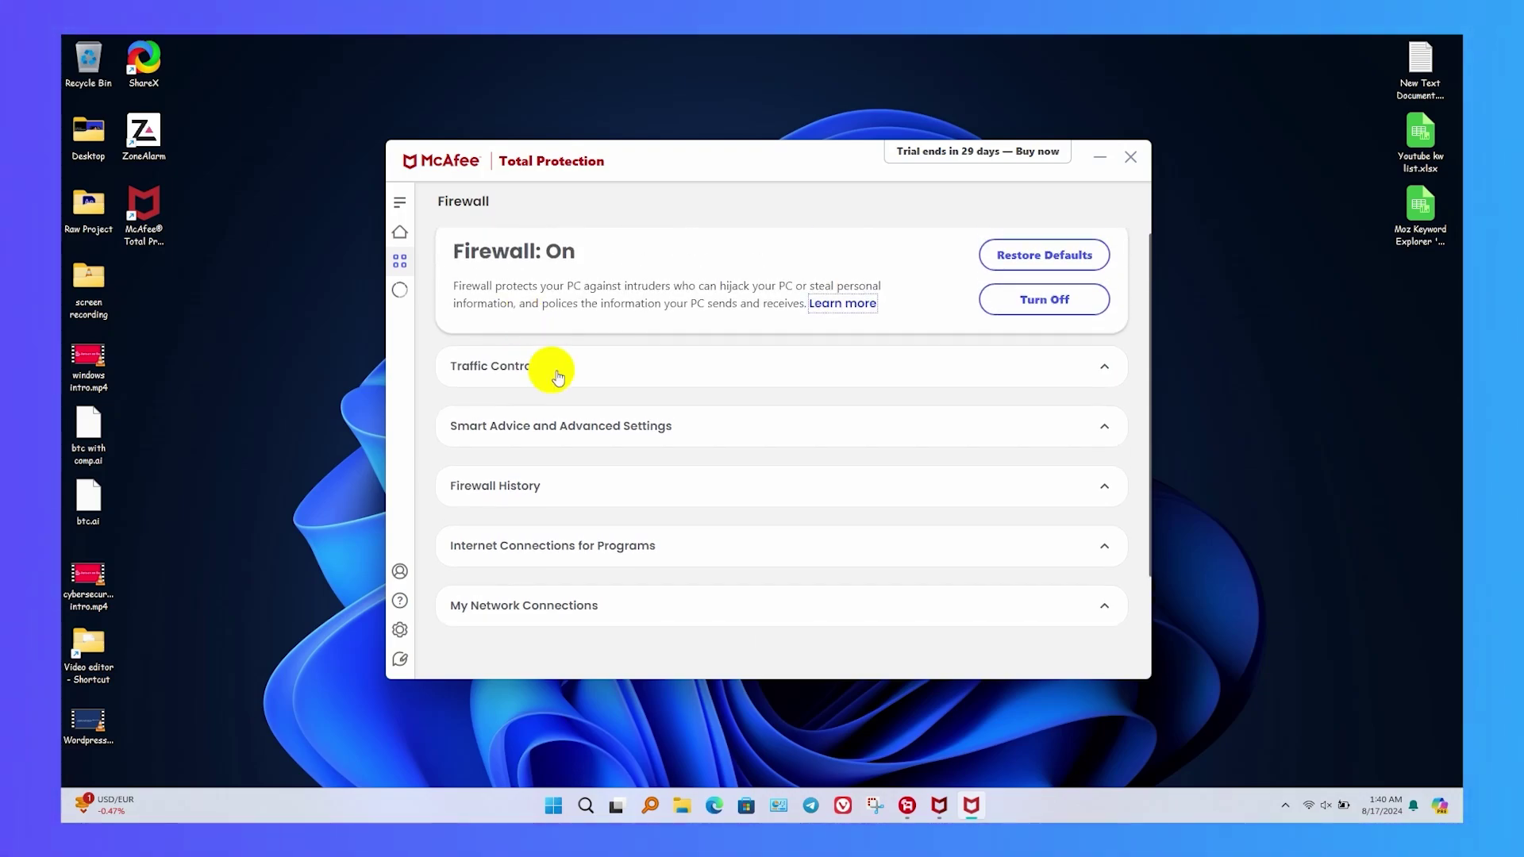
- Switch the Traffic Controller firewall from Smart Access to Stealth mode and apply it
click(633, 358)
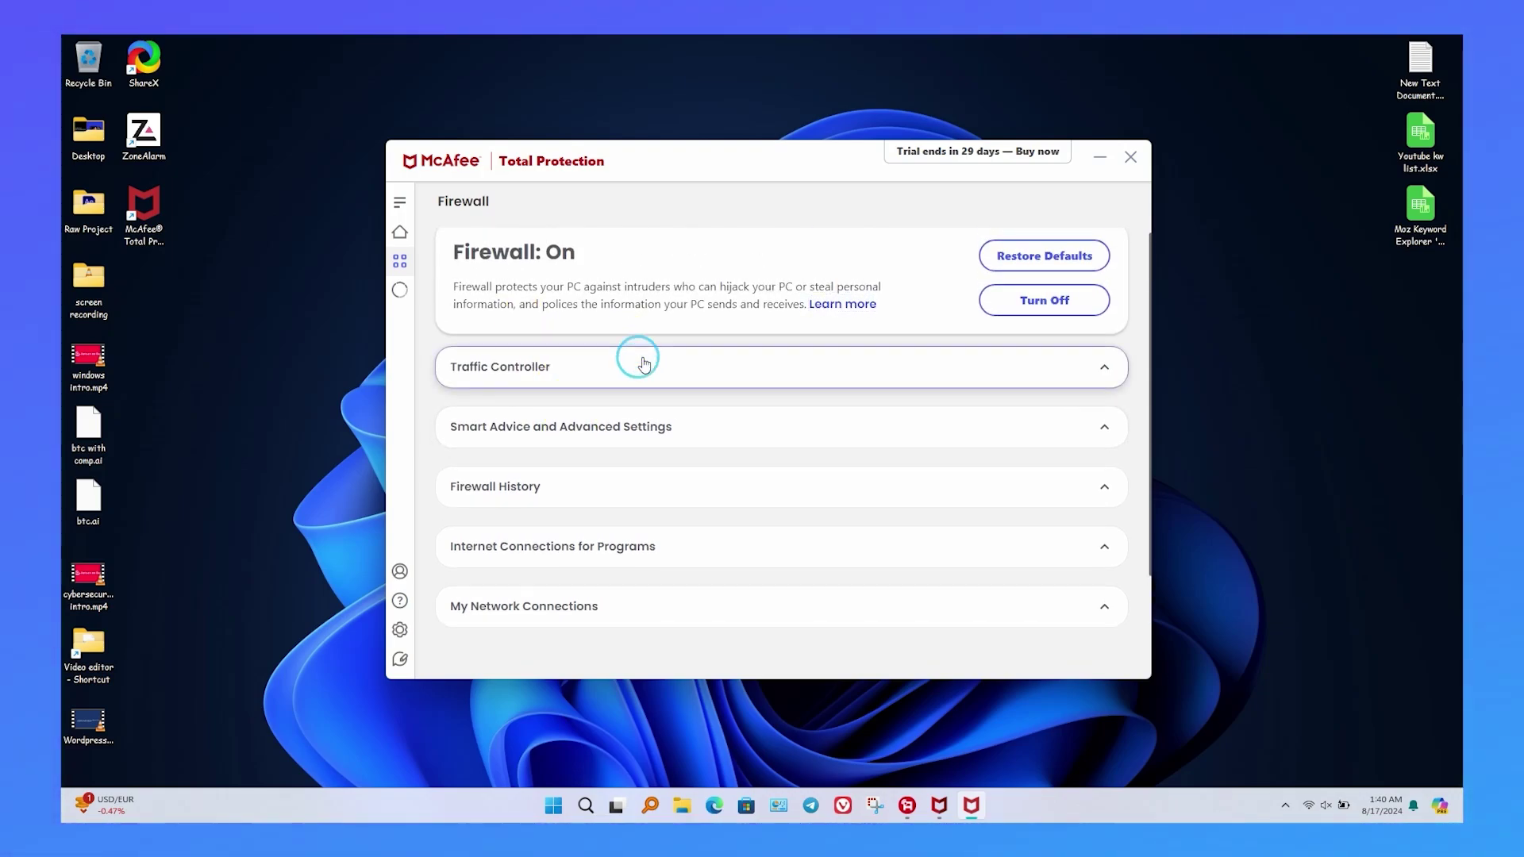
scroll(642, 364, down, 2)
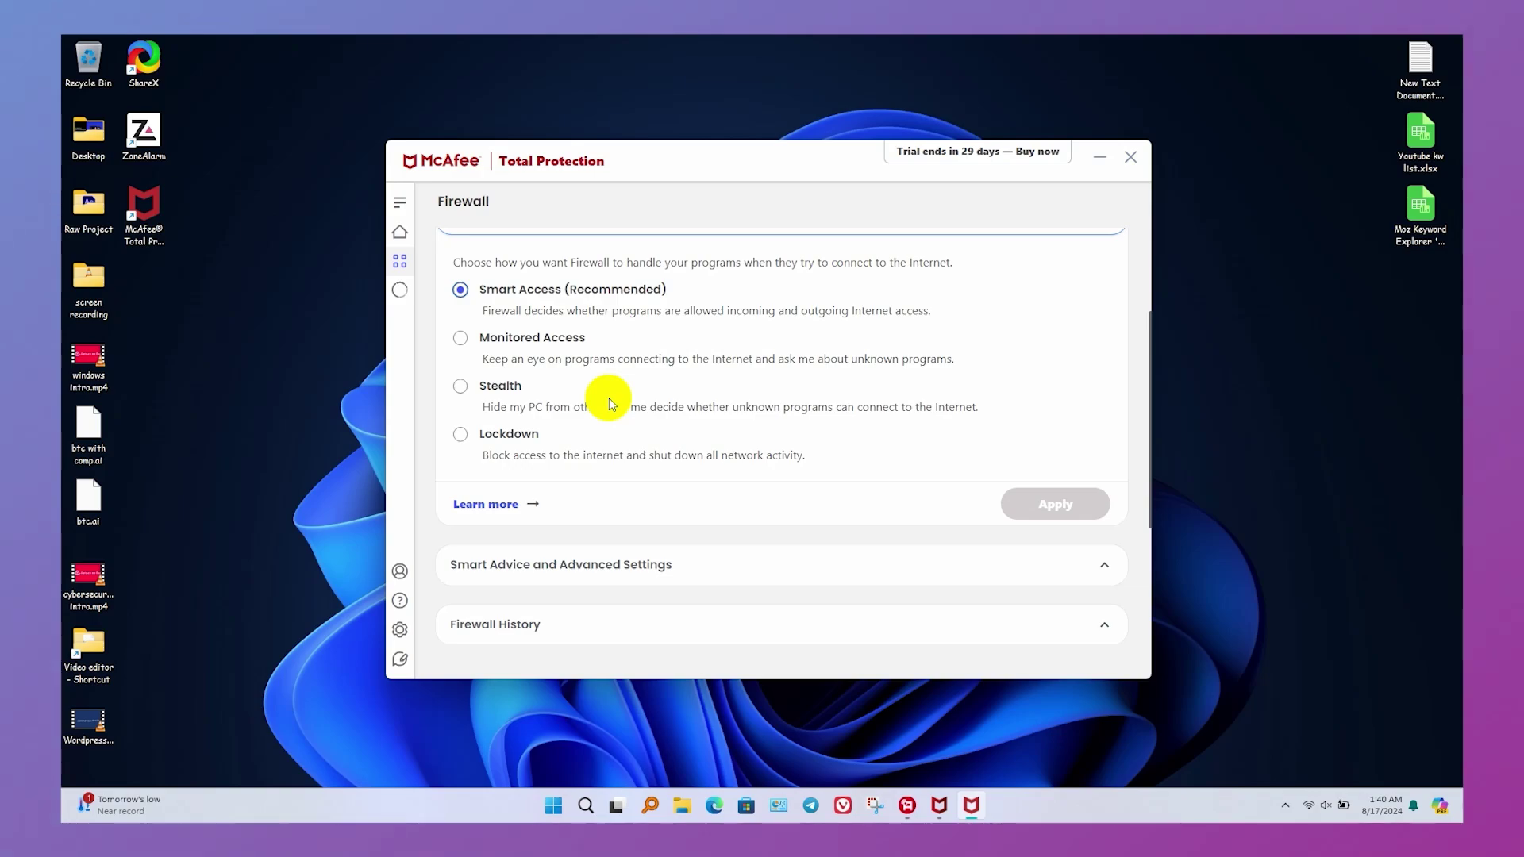
click(498, 393)
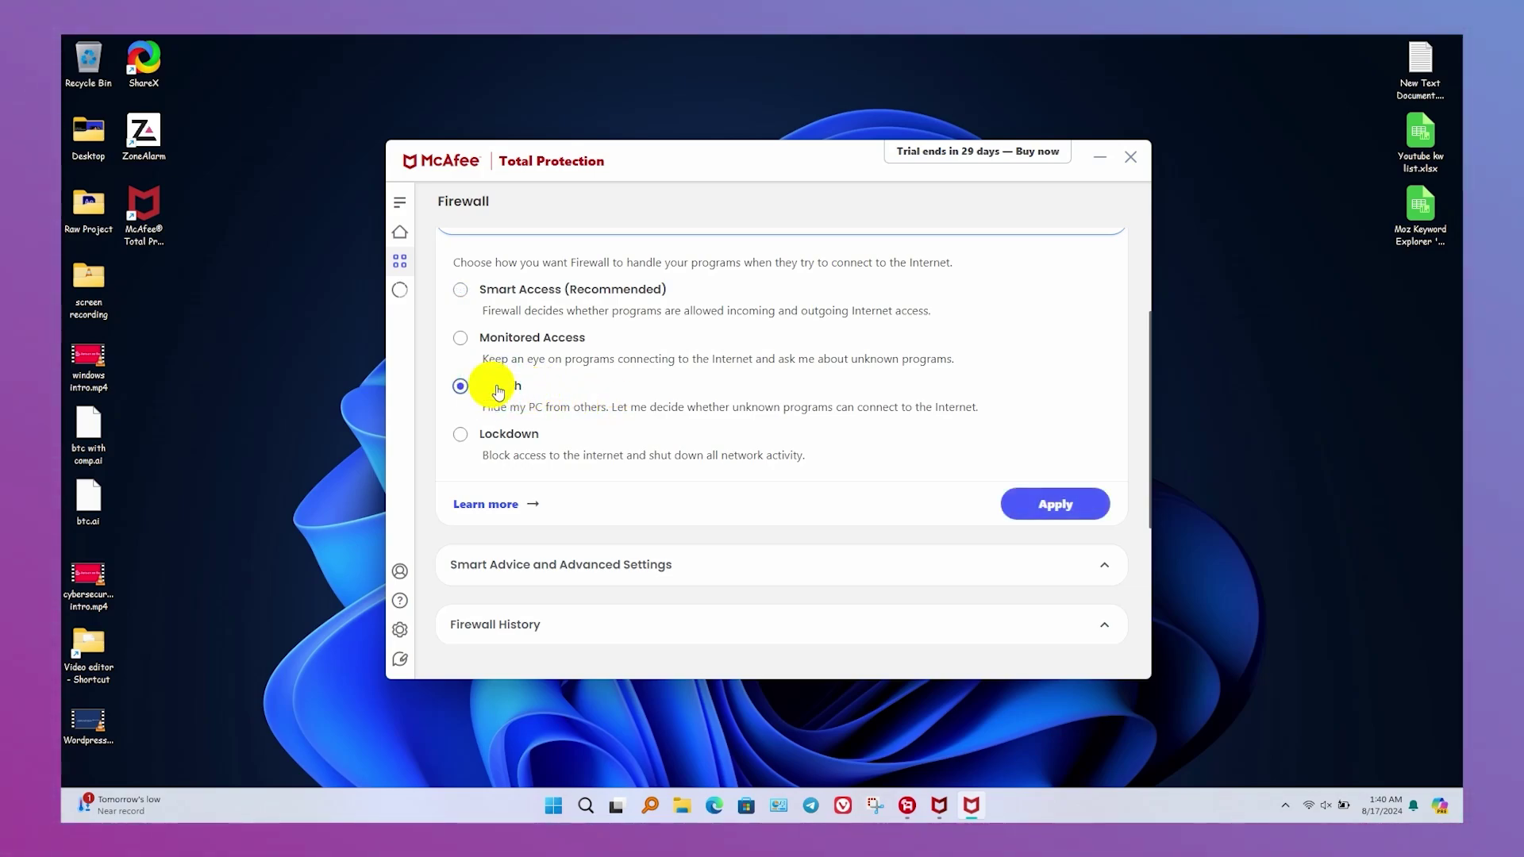
click(1048, 505)
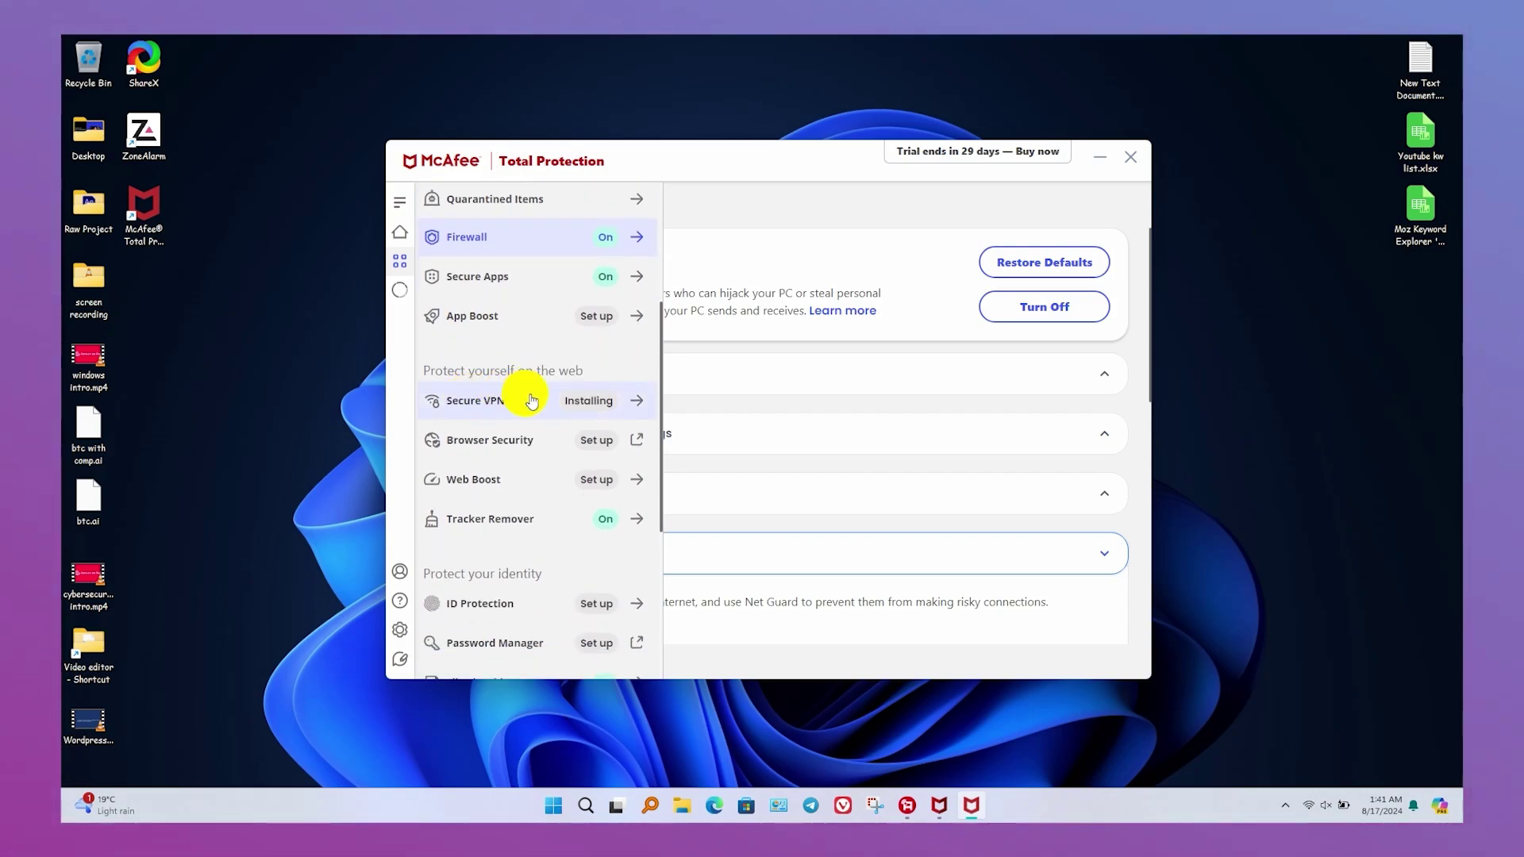
scroll(528, 397, down, 2)
scroll(555, 387, down, 1)
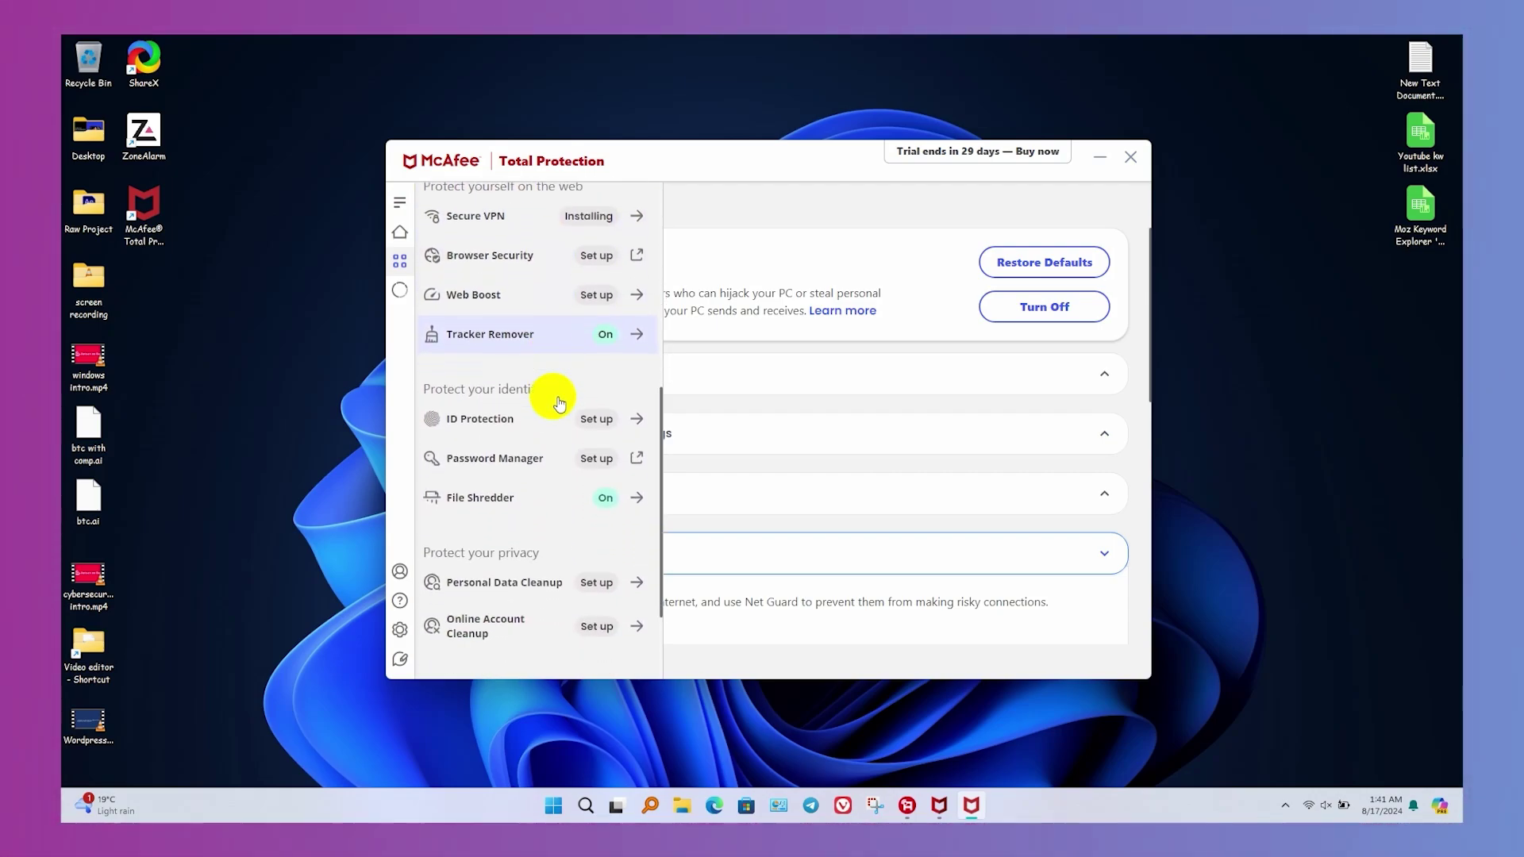
scroll(555, 393, down, 1)
scroll(557, 401, down, 1)
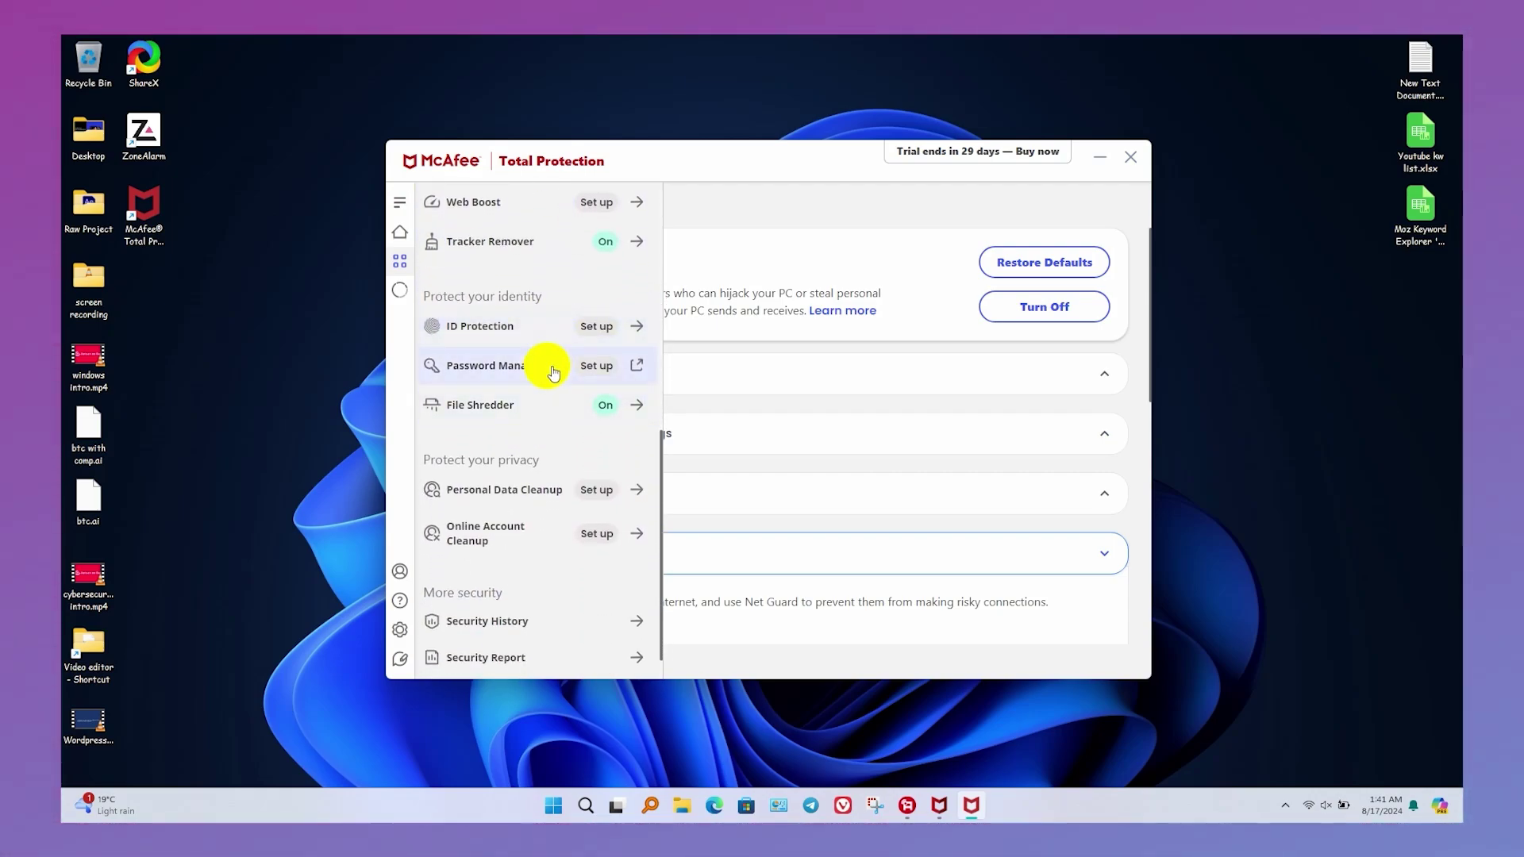
scroll(554, 373, down, 1)
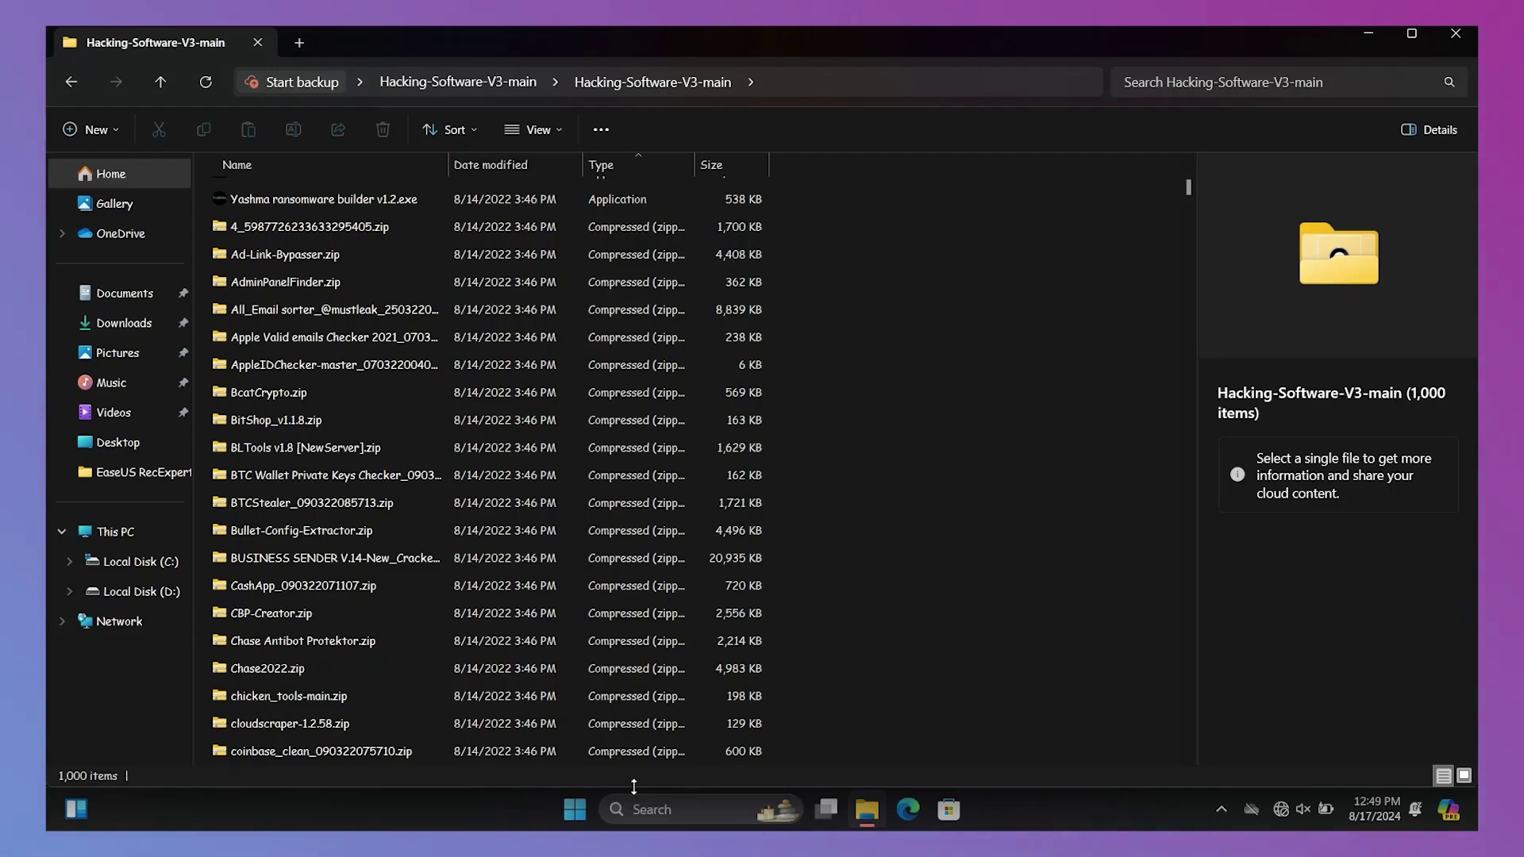
- Search the Start menu for 'mca' and launch McAfee Total Protection
click(576, 809)
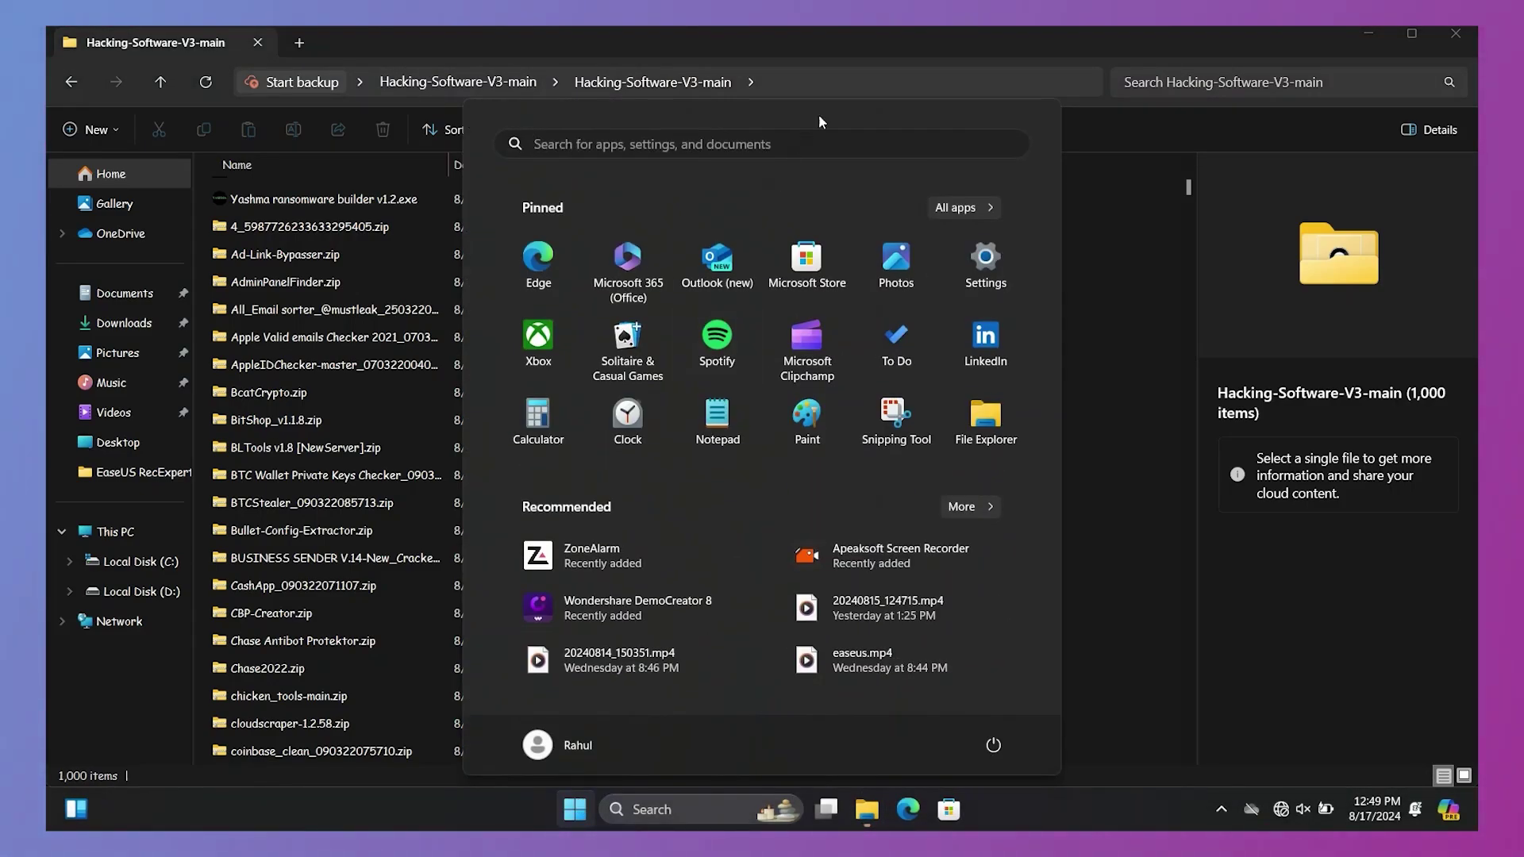
text(mc)
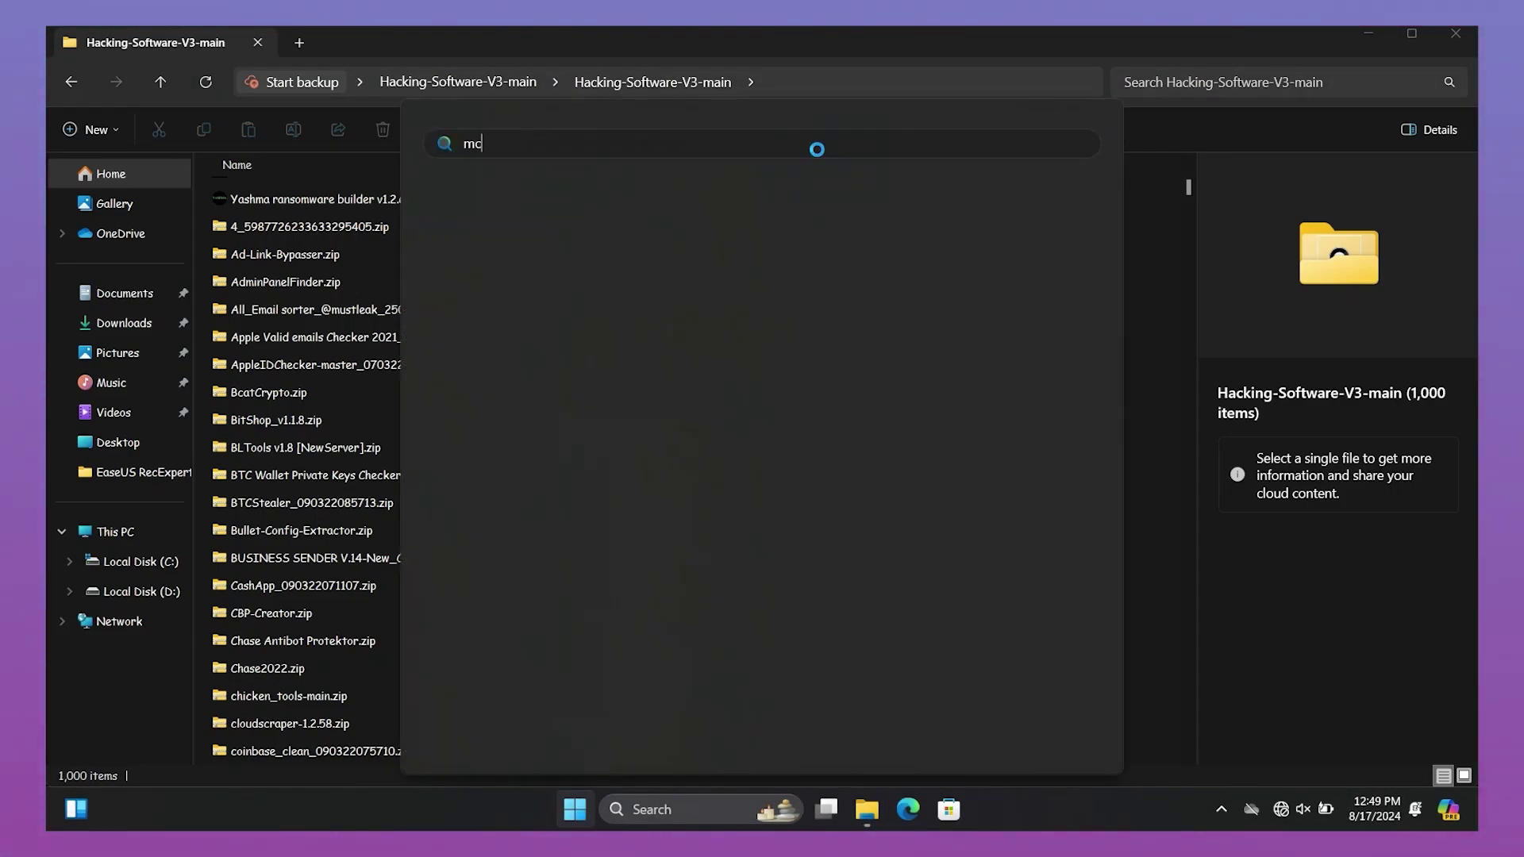
text(a)
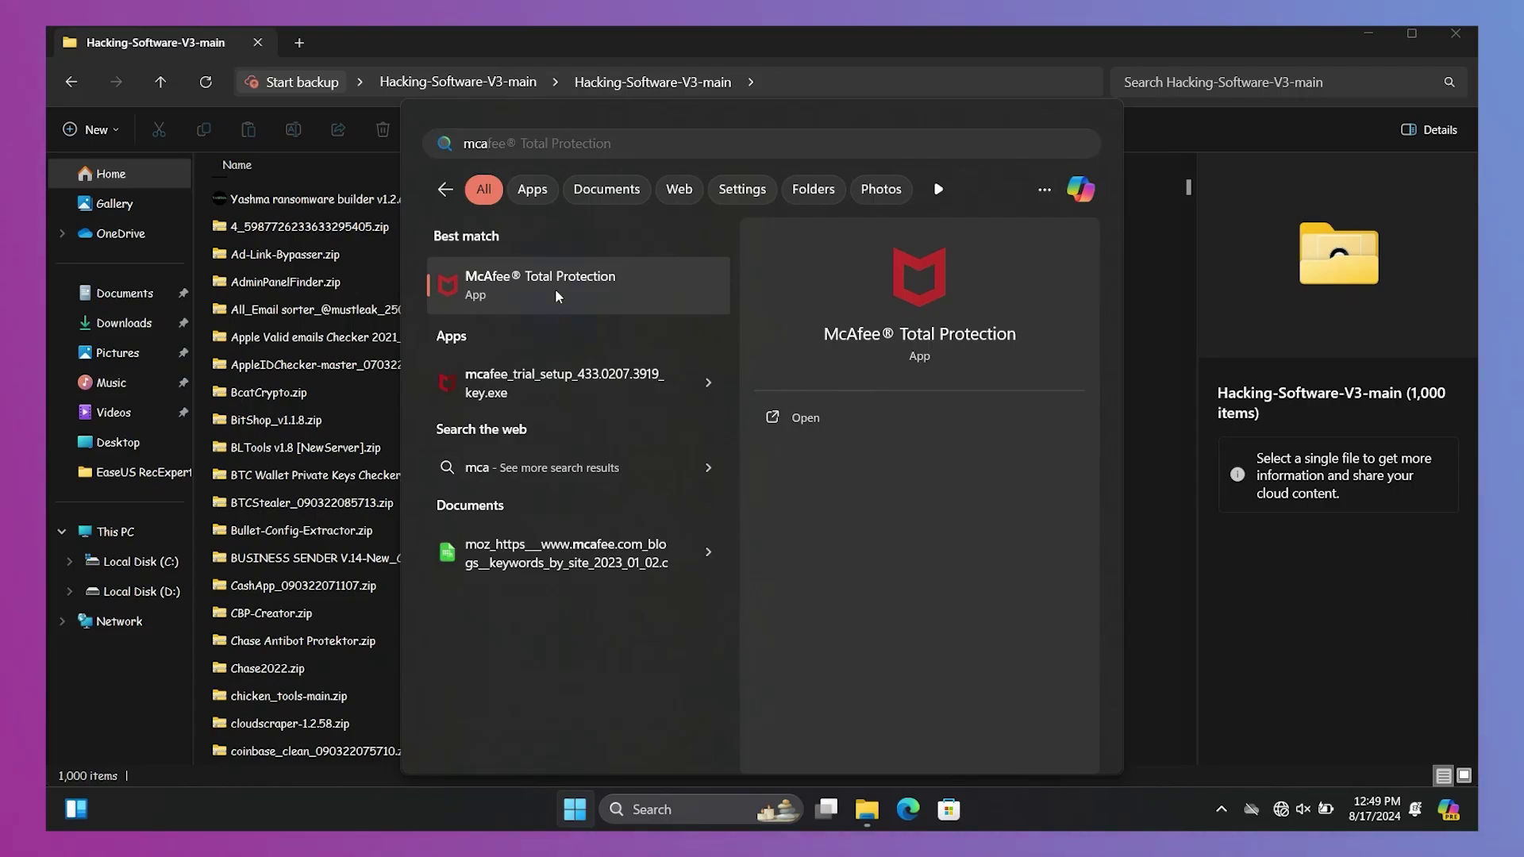
click(558, 295)
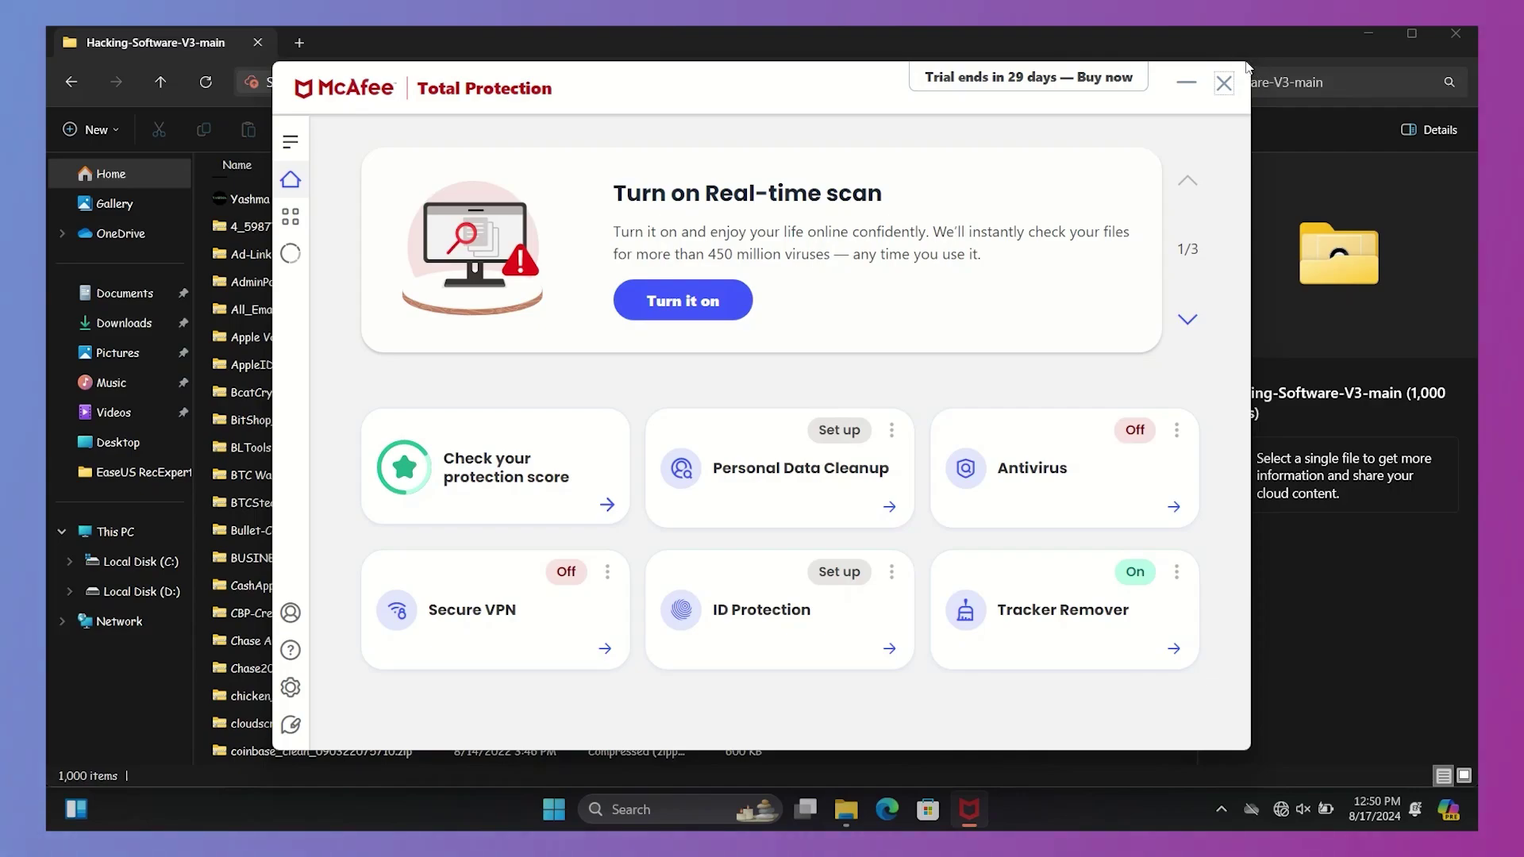
- Turn on Real-time scan and run an antivirus scan from the Antivirus page, fixing 4 threats
click(677, 303)
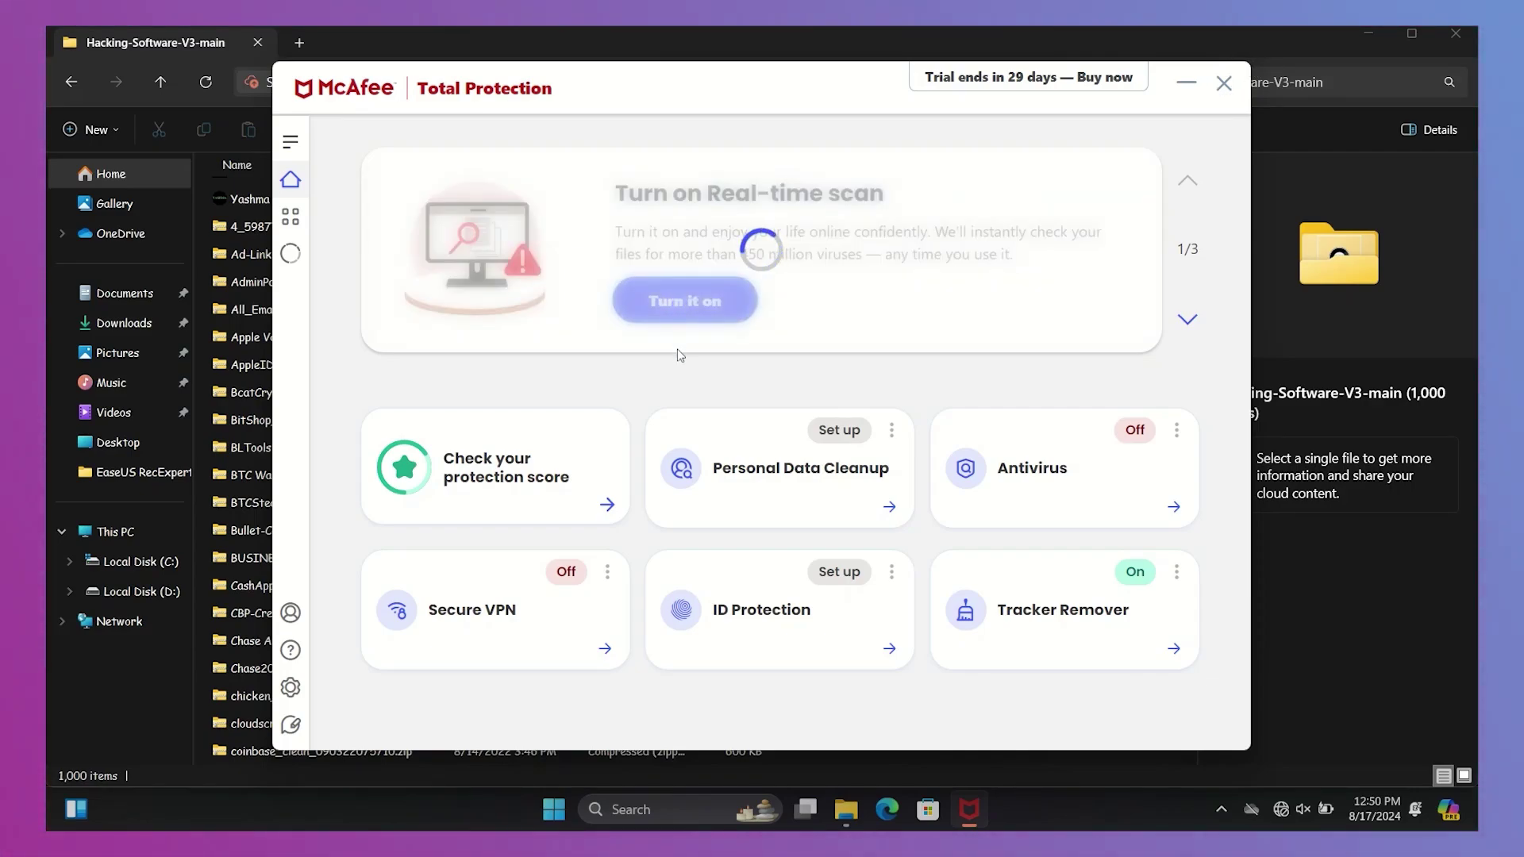
drag(826, 74, 795, 83)
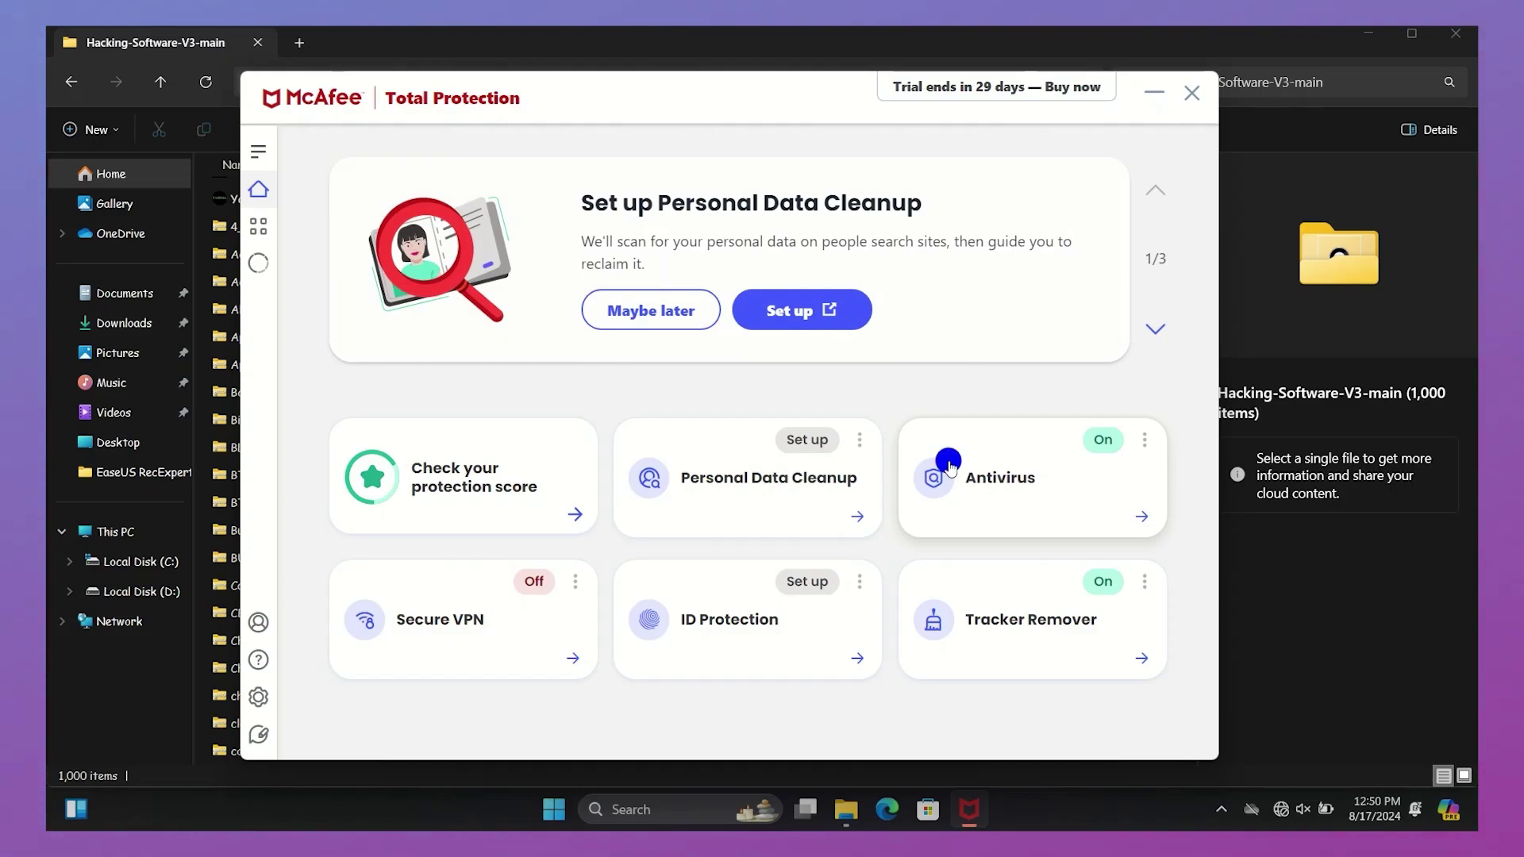
click(948, 467)
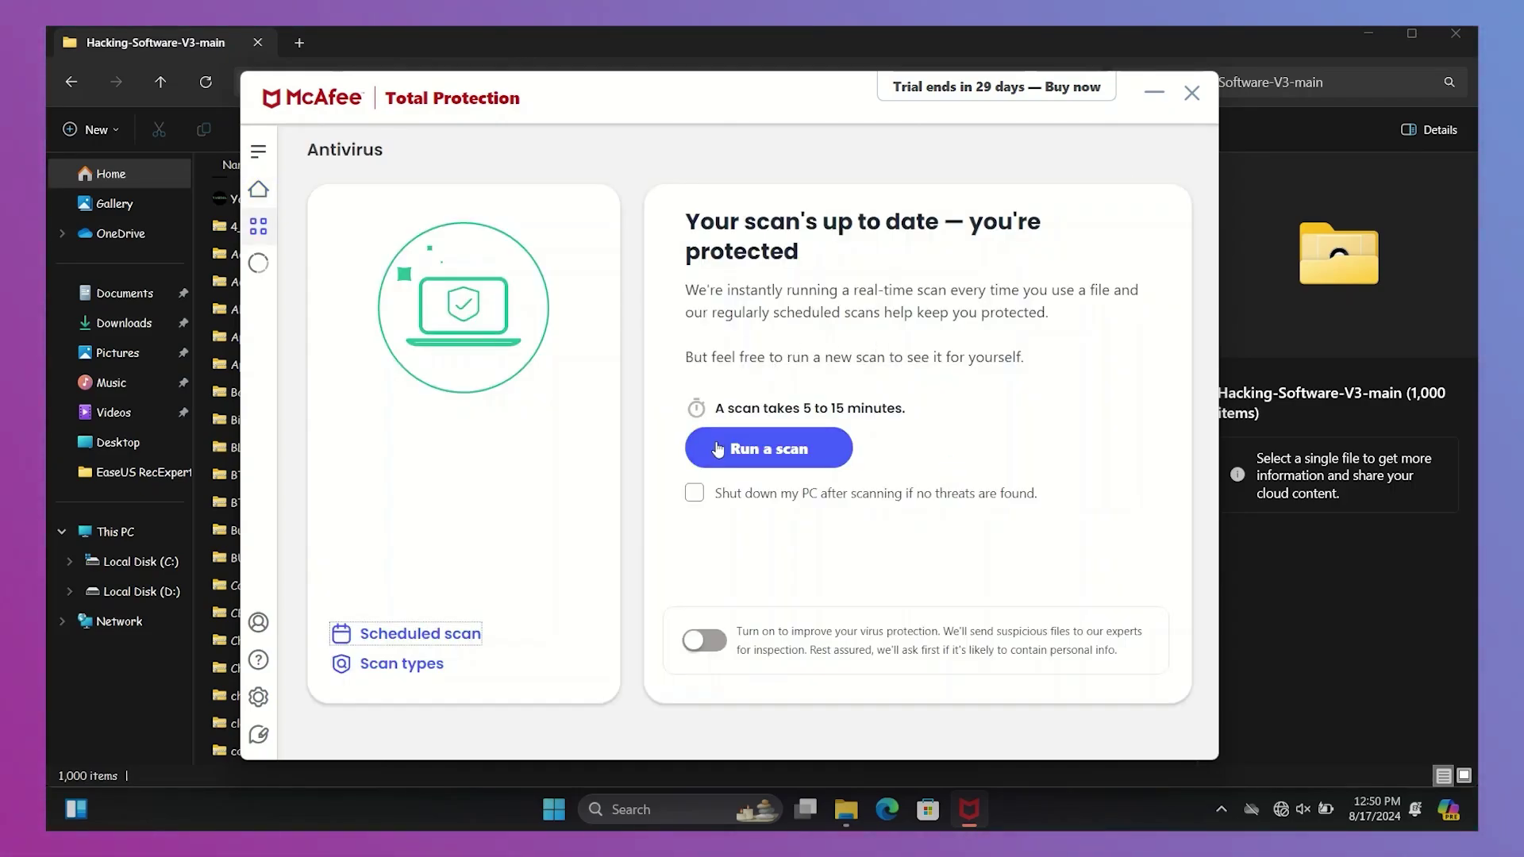
click(743, 450)
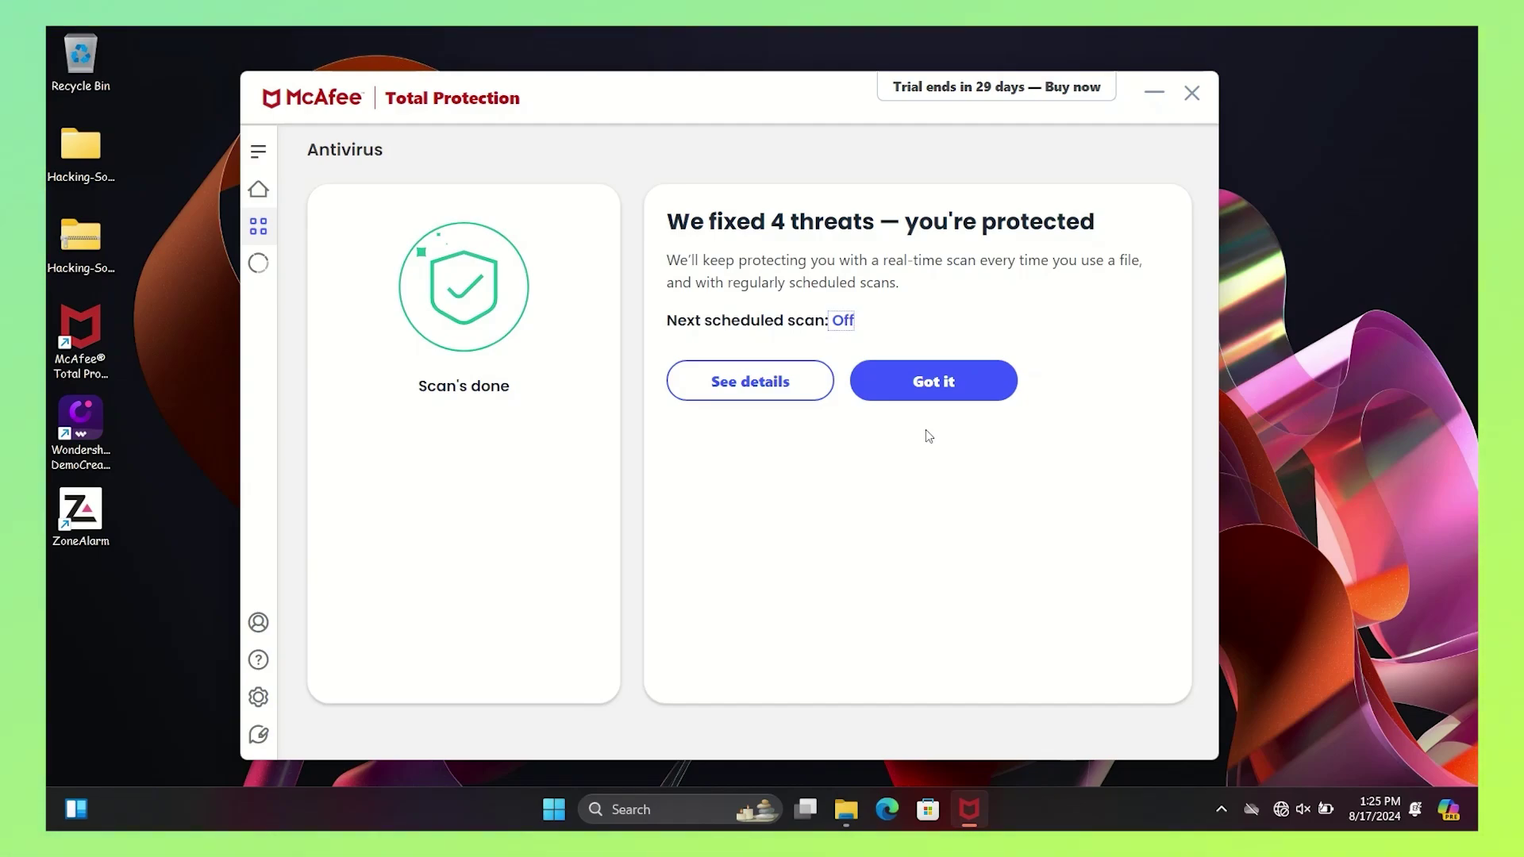
- Open the details list of the 4 fixed threats
click(755, 400)
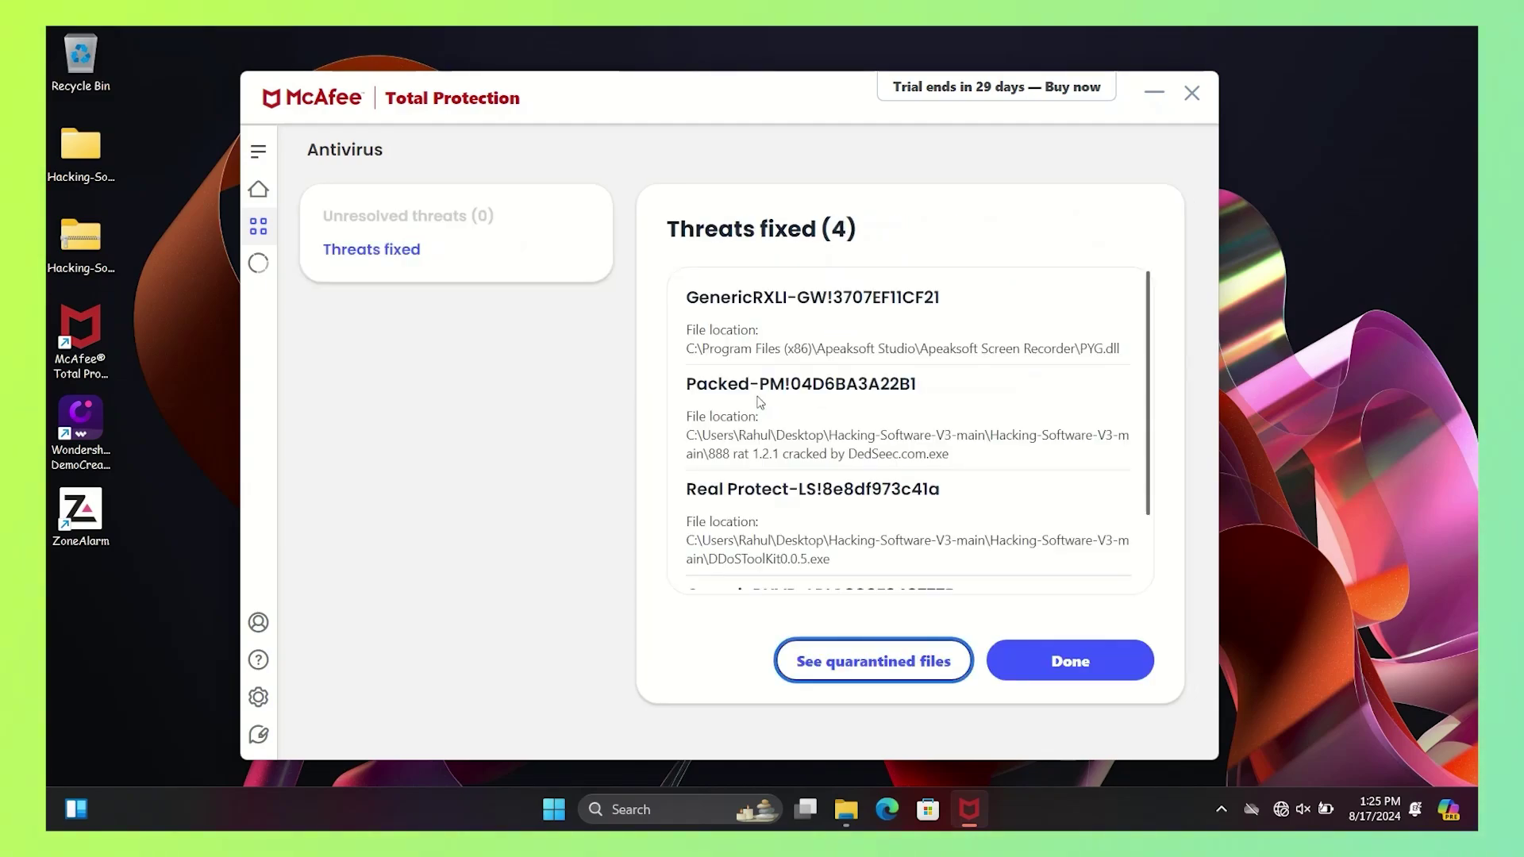
scroll(1032, 342, down, 1)
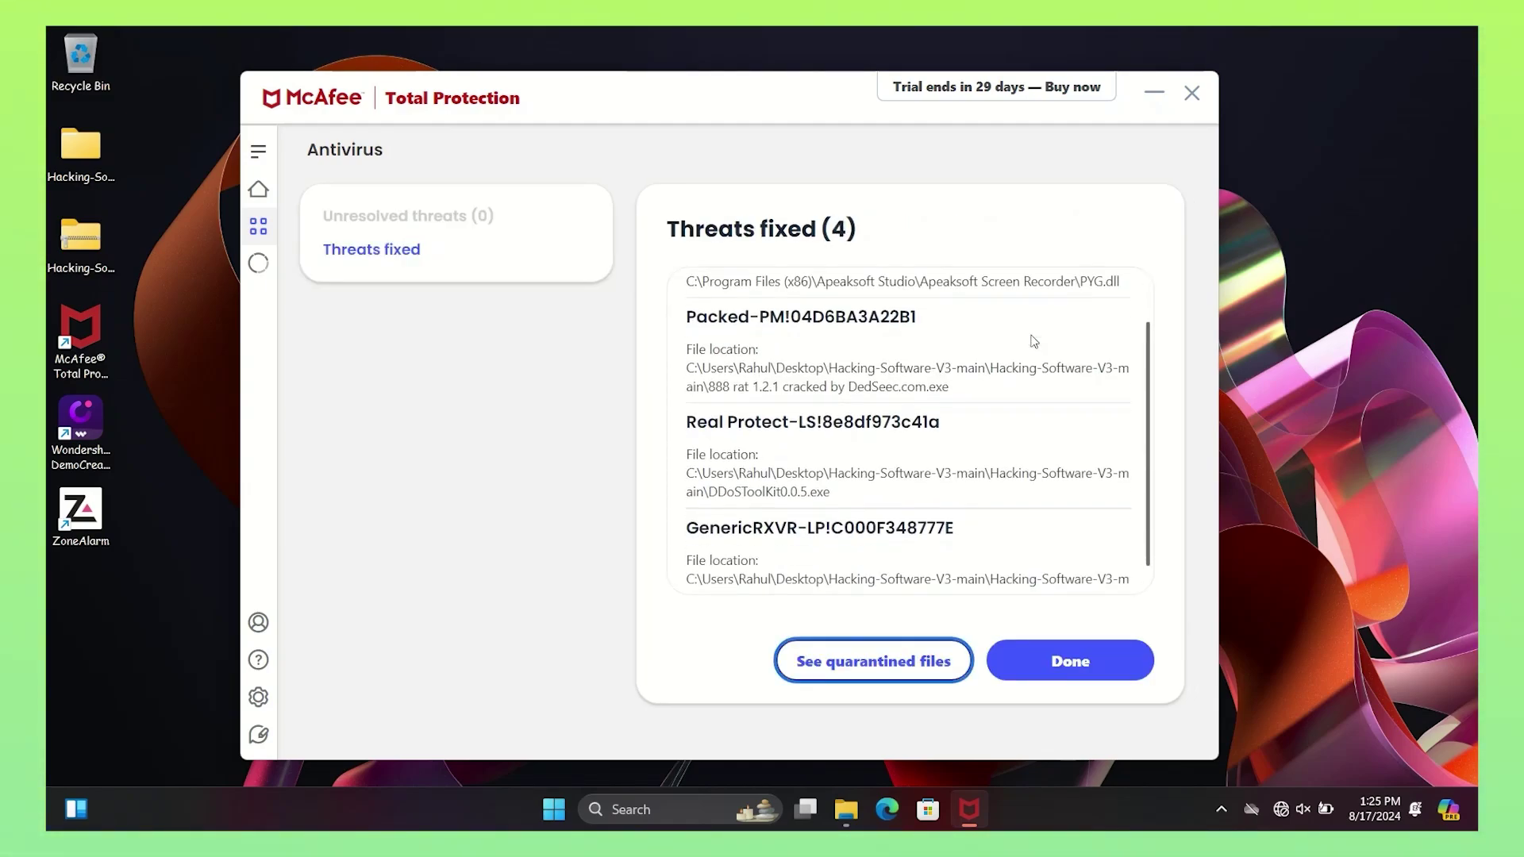
scroll(1036, 357, down, 1)
scroll(1050, 475, up, 2)
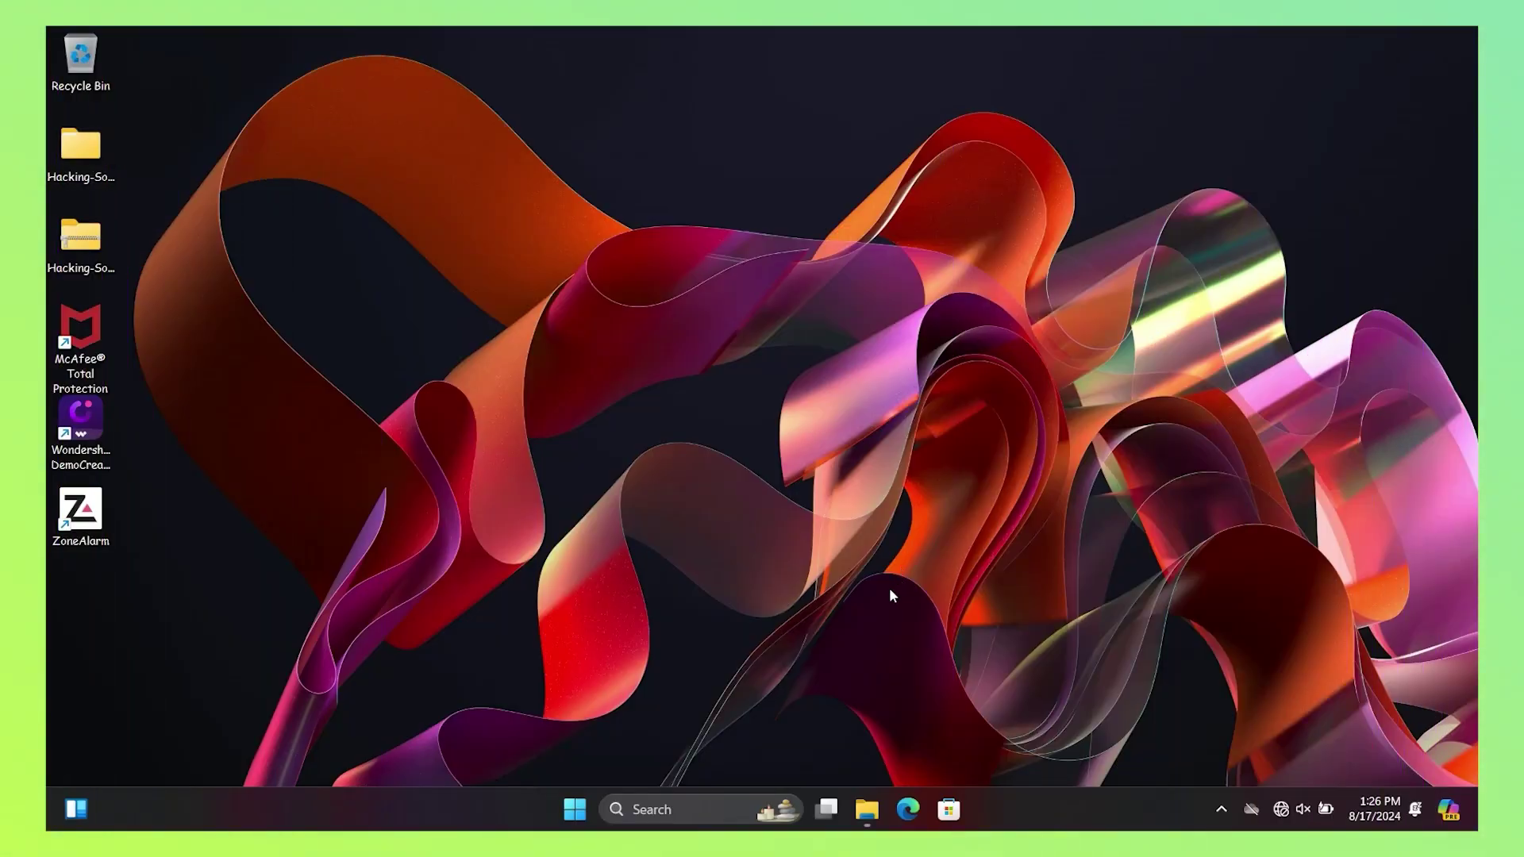
- Scan the Hacking-Software-V3-main desktop folder with McAfee from its full context menu
click(57, 138)
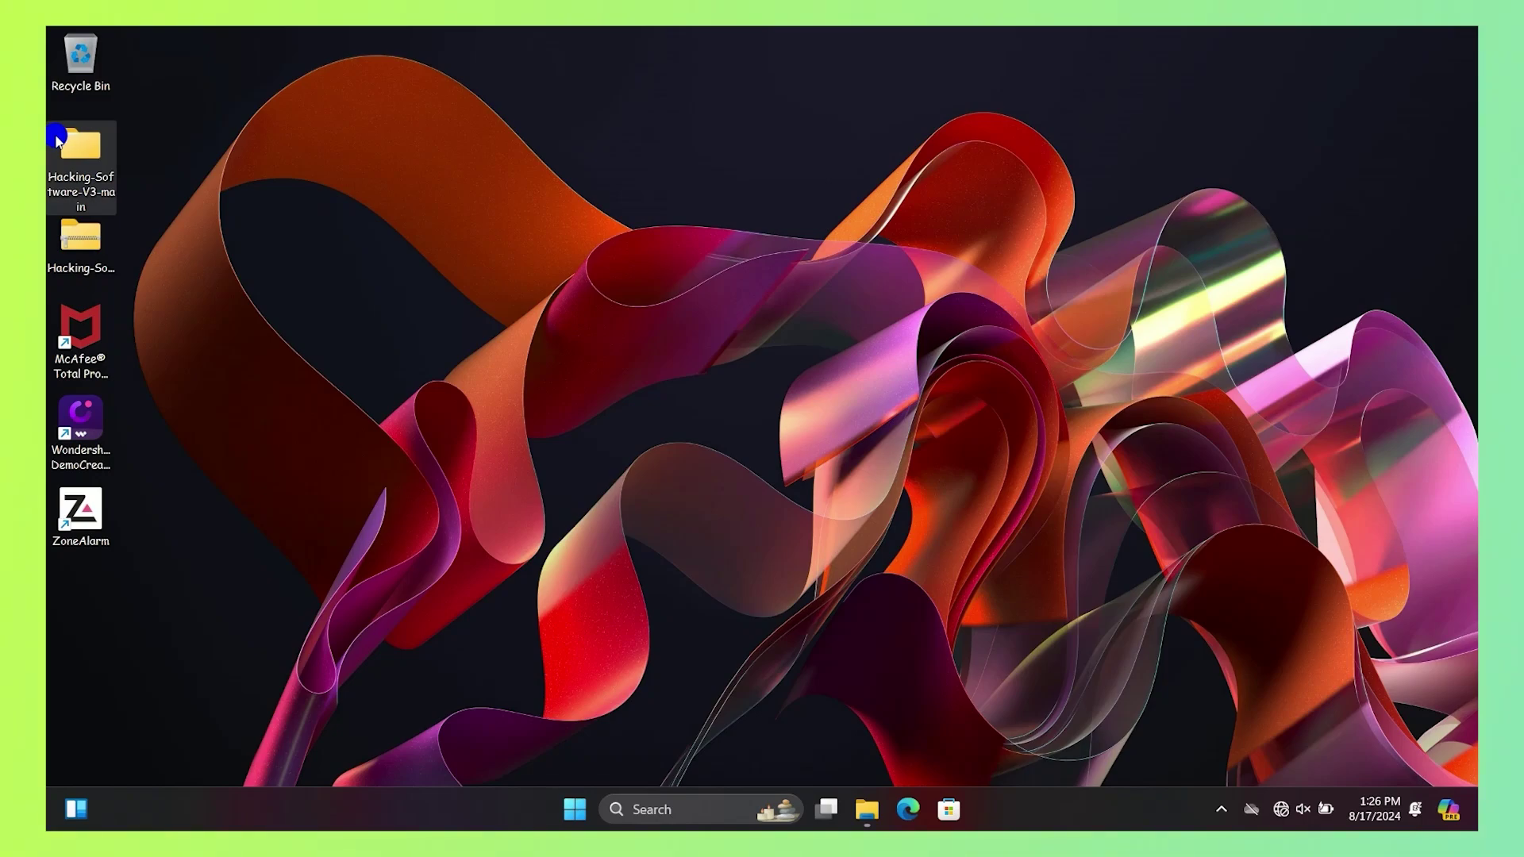
right_click(56, 138)
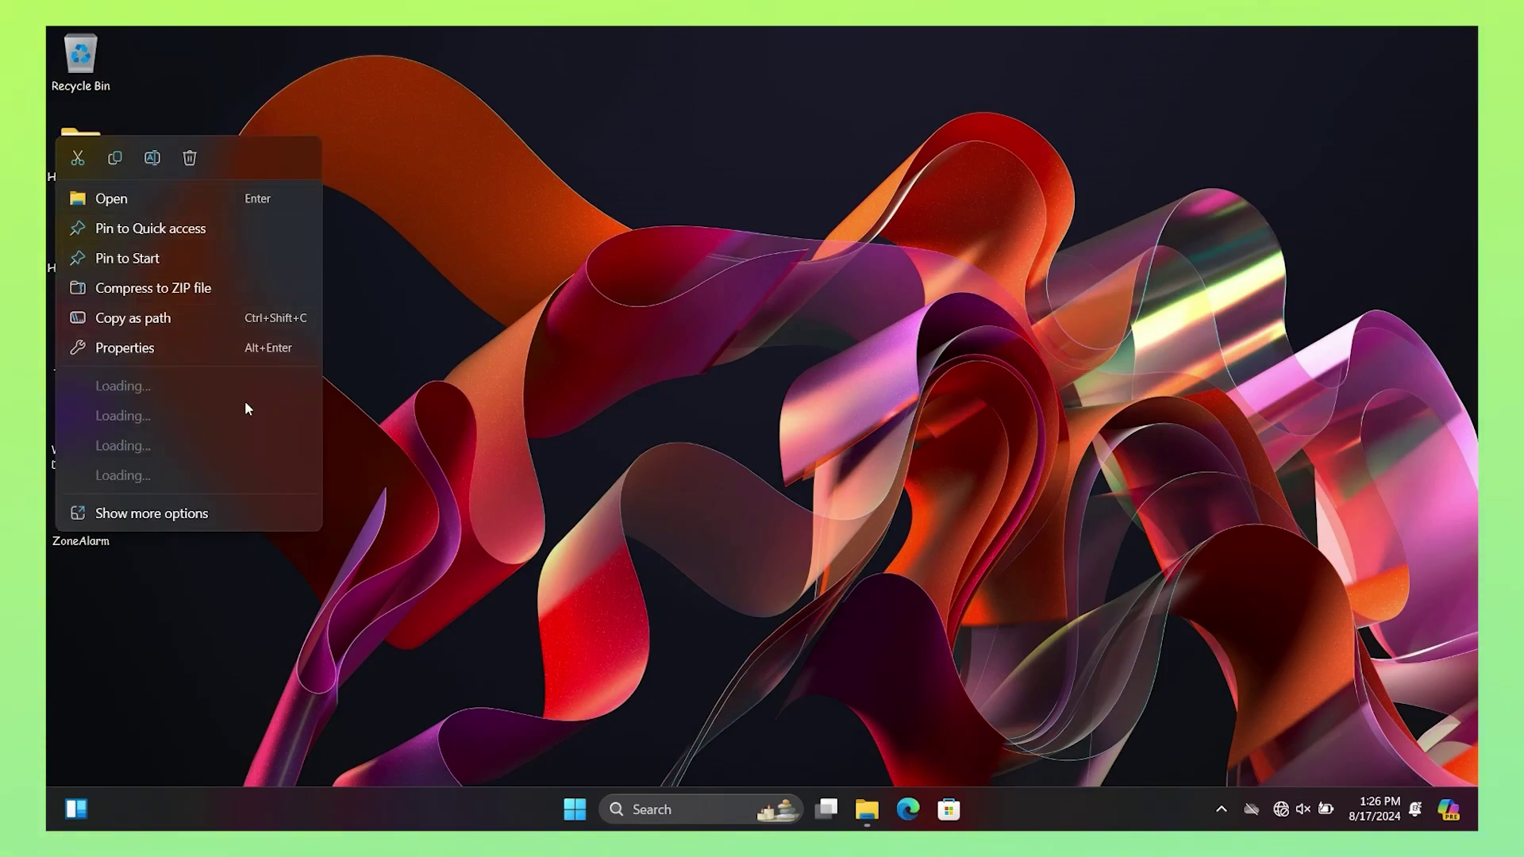
click(211, 522)
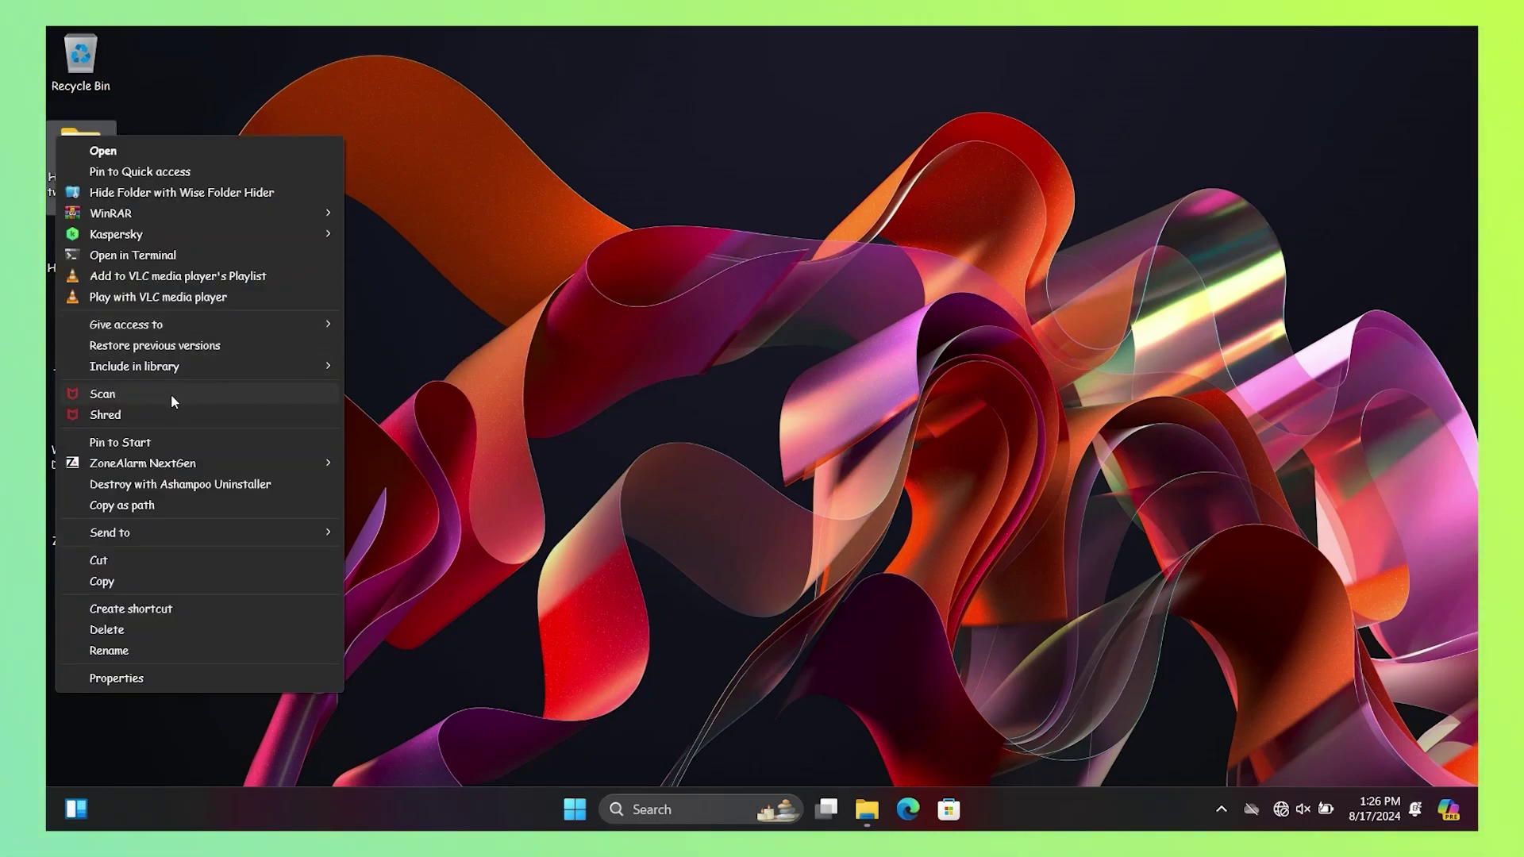
click(171, 398)
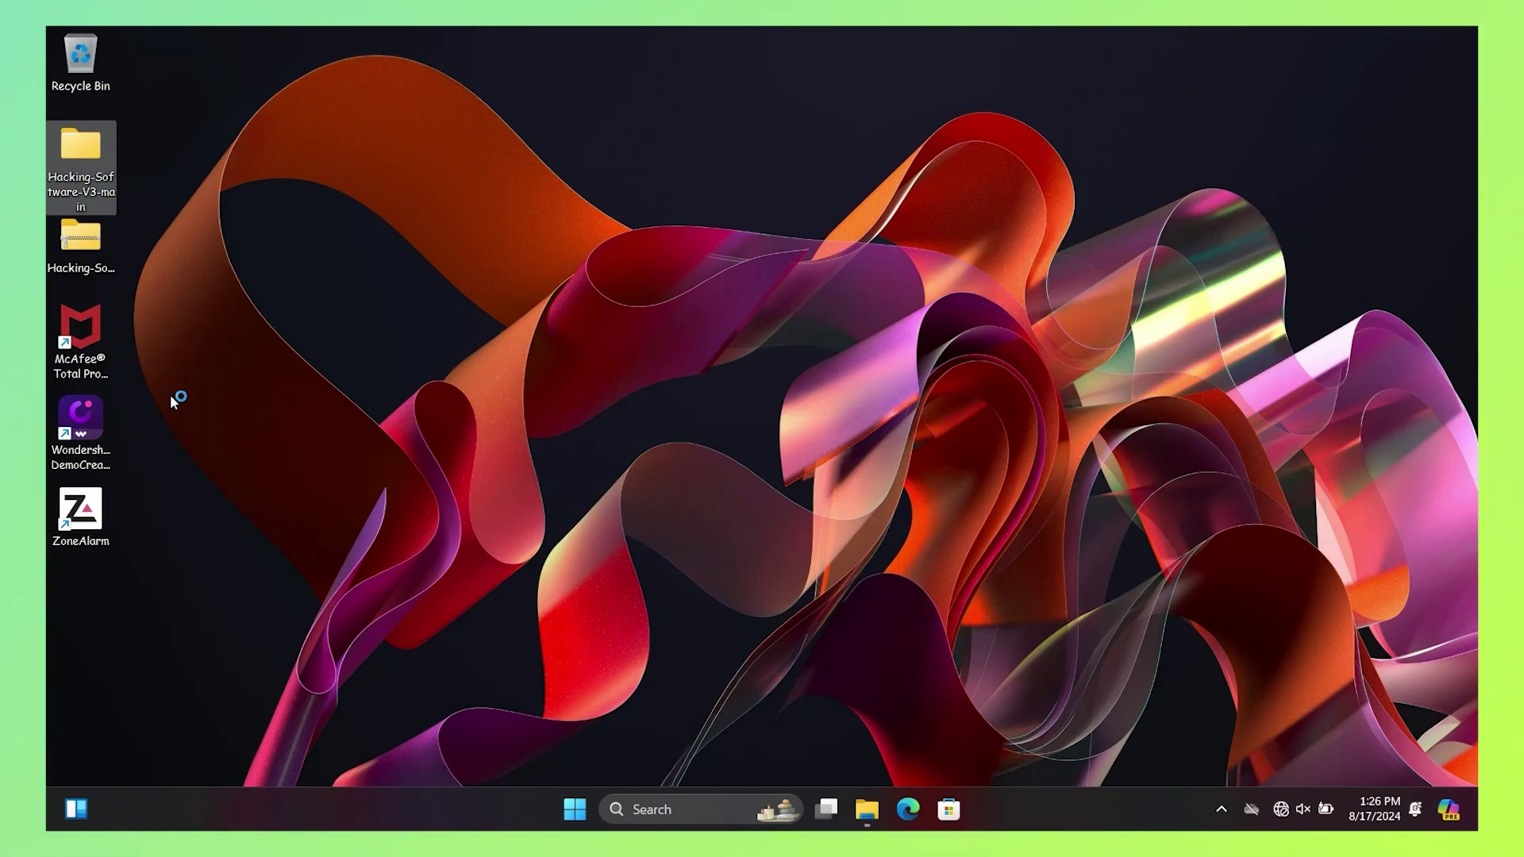